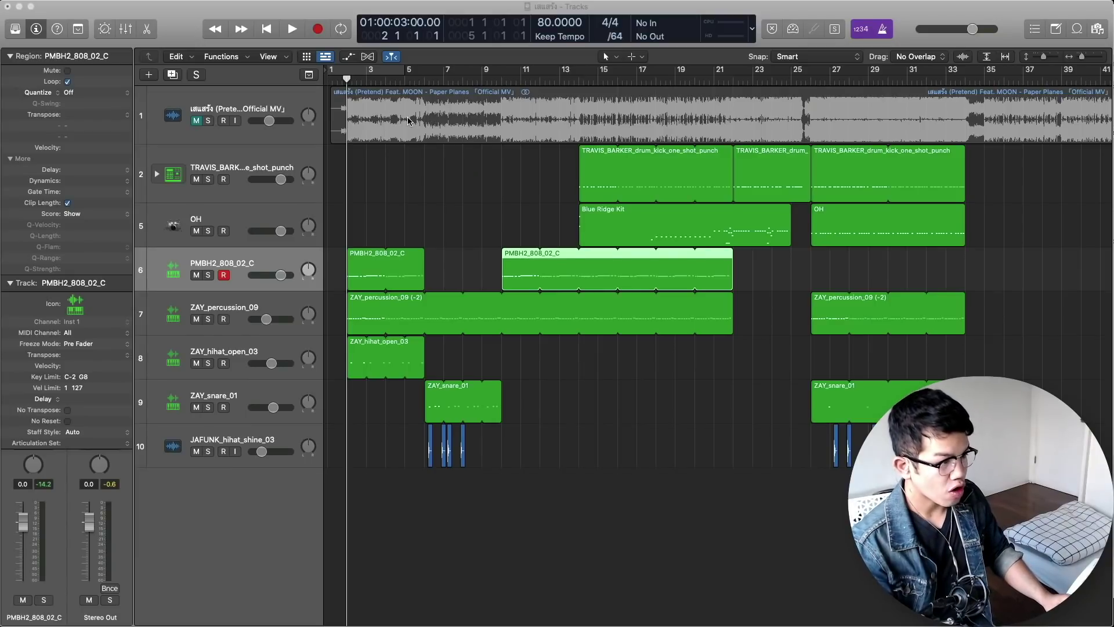
Play the arrangement from bar 14, where the Travis Barker drums and Blue Ridge Kit regions start, into bar 22.
scroll(408, 120, up, 6)
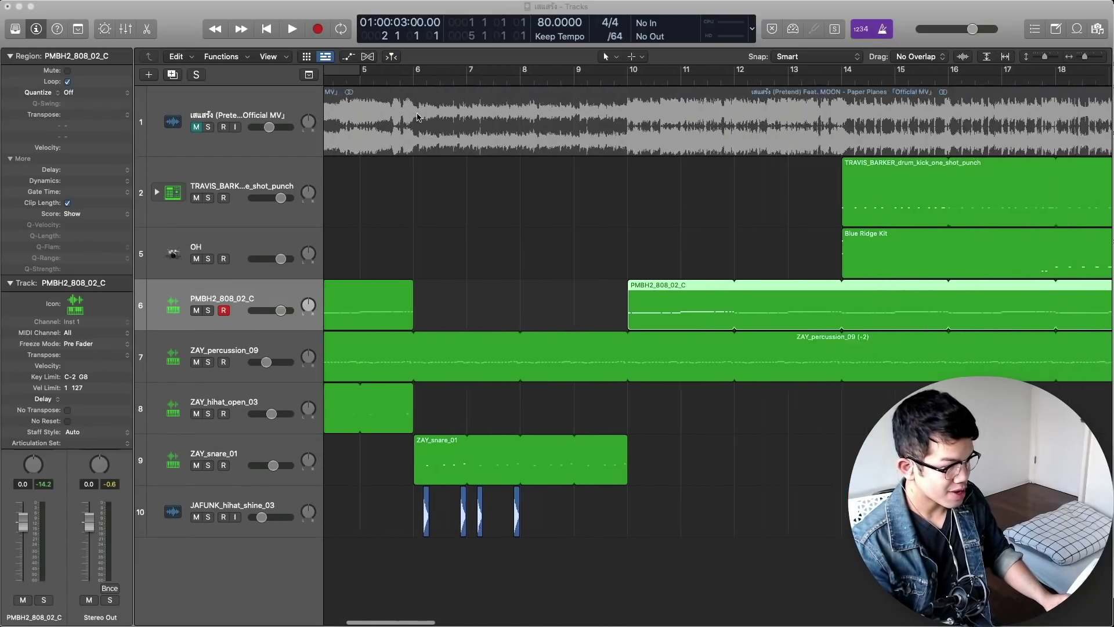
scroll(417, 117, left, 5)
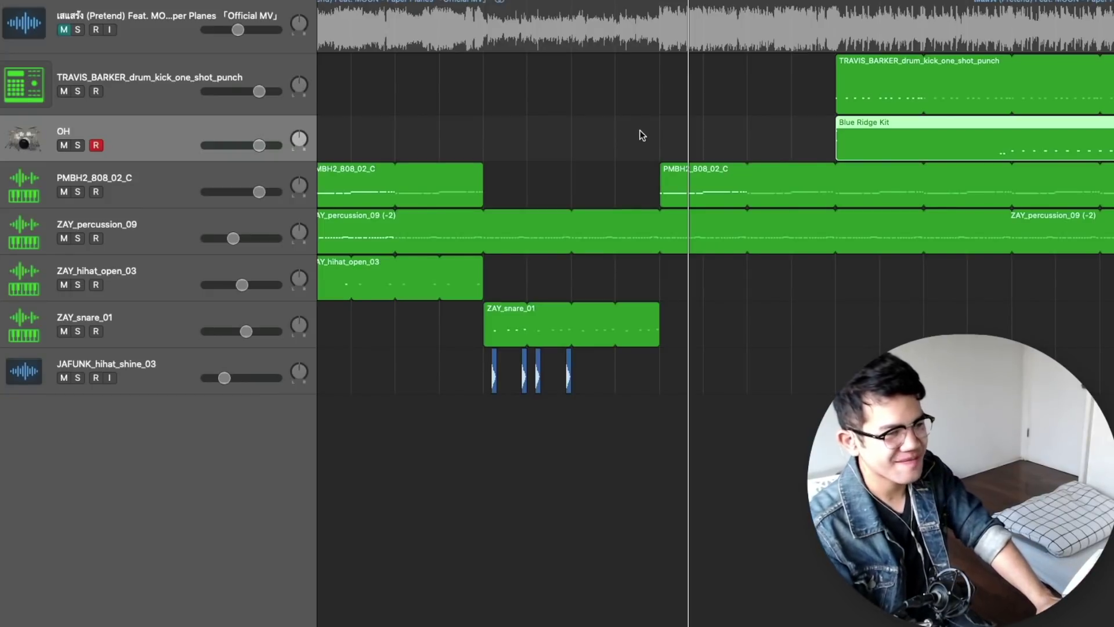
scroll(639, 130, left, 3)
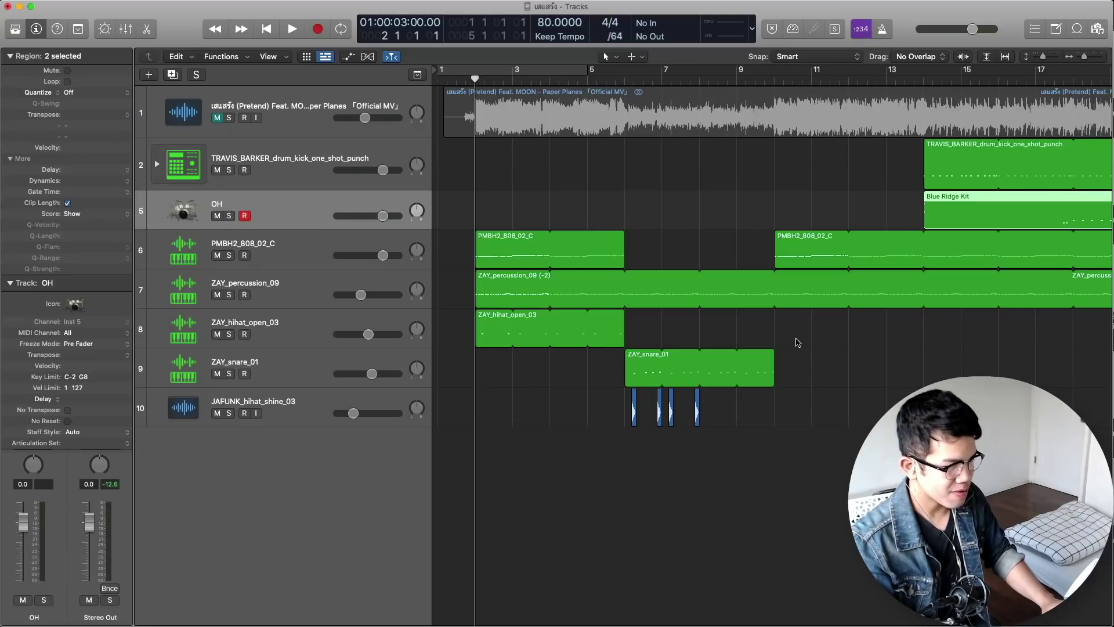
scroll(643, 157, right, 5)
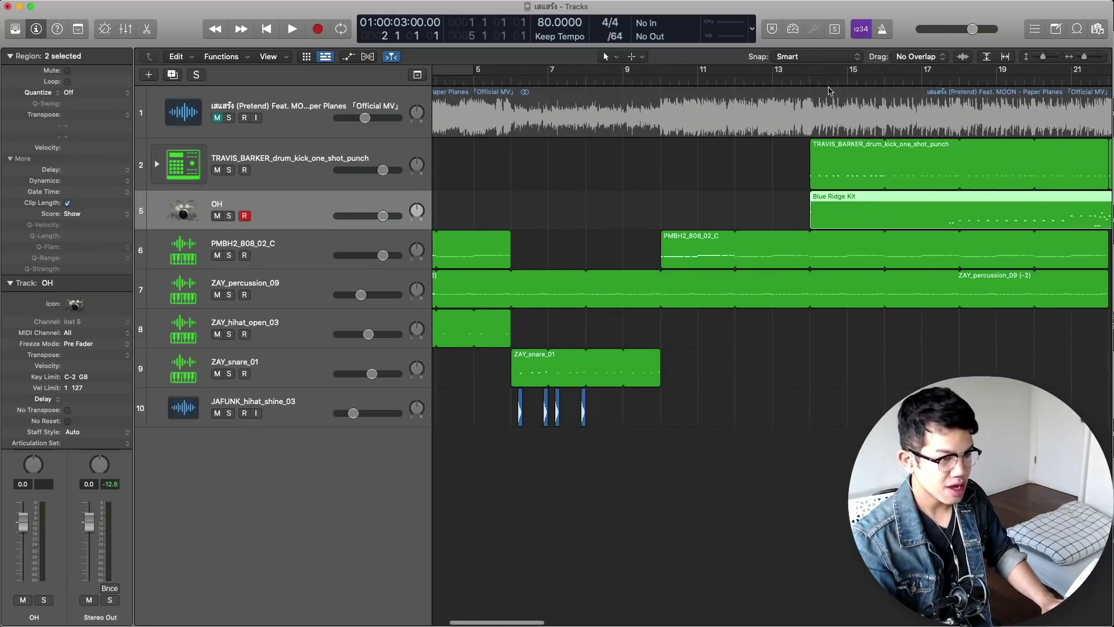
click(810, 78)
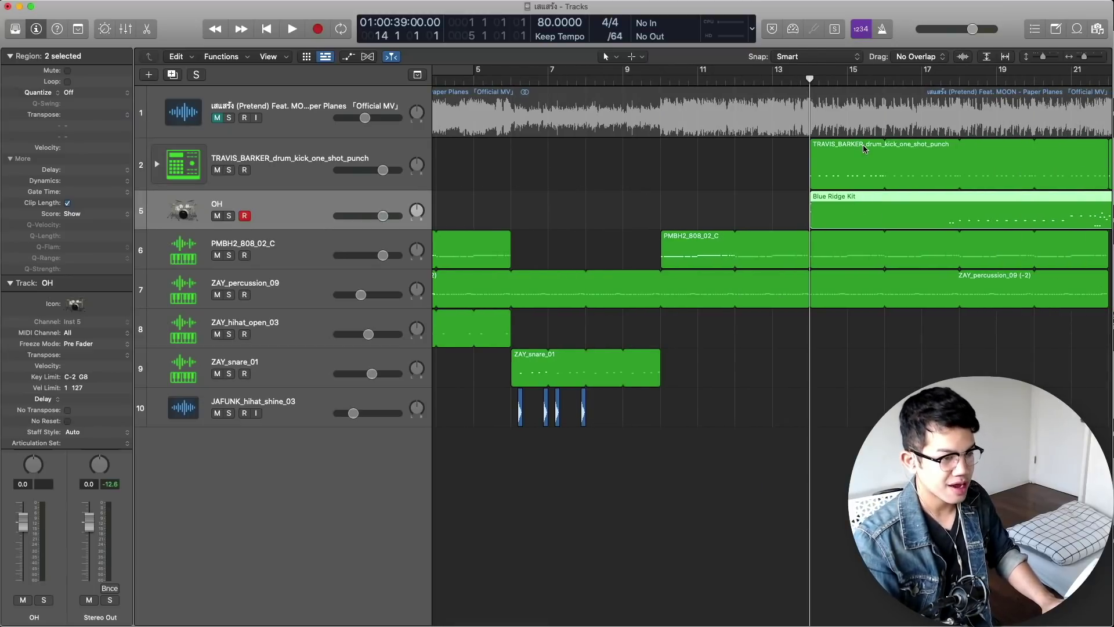
key(space)
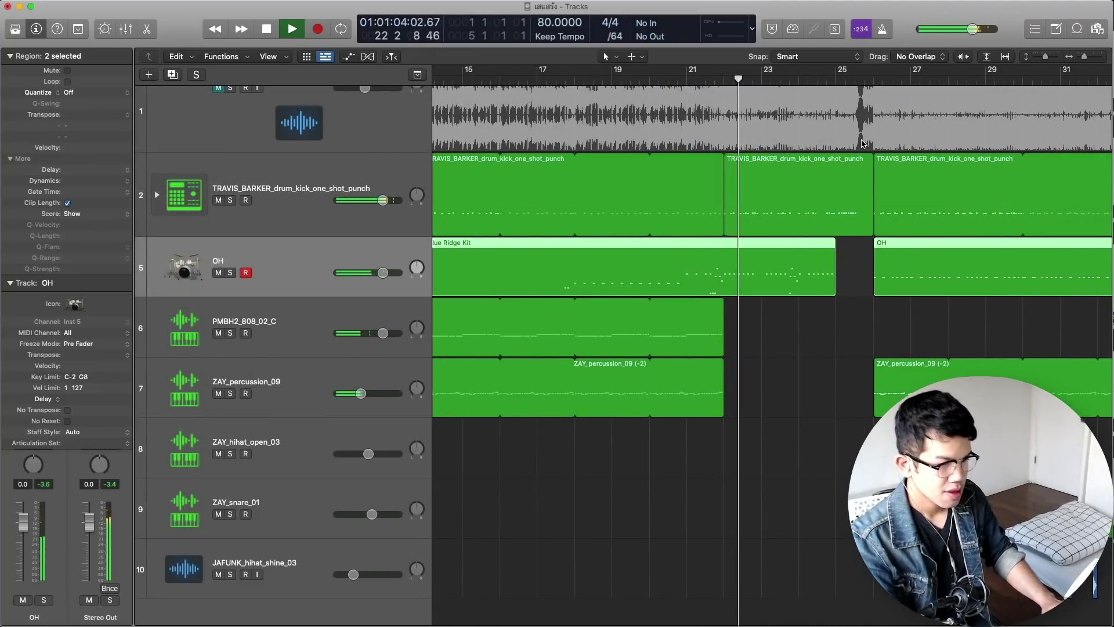
key(space)
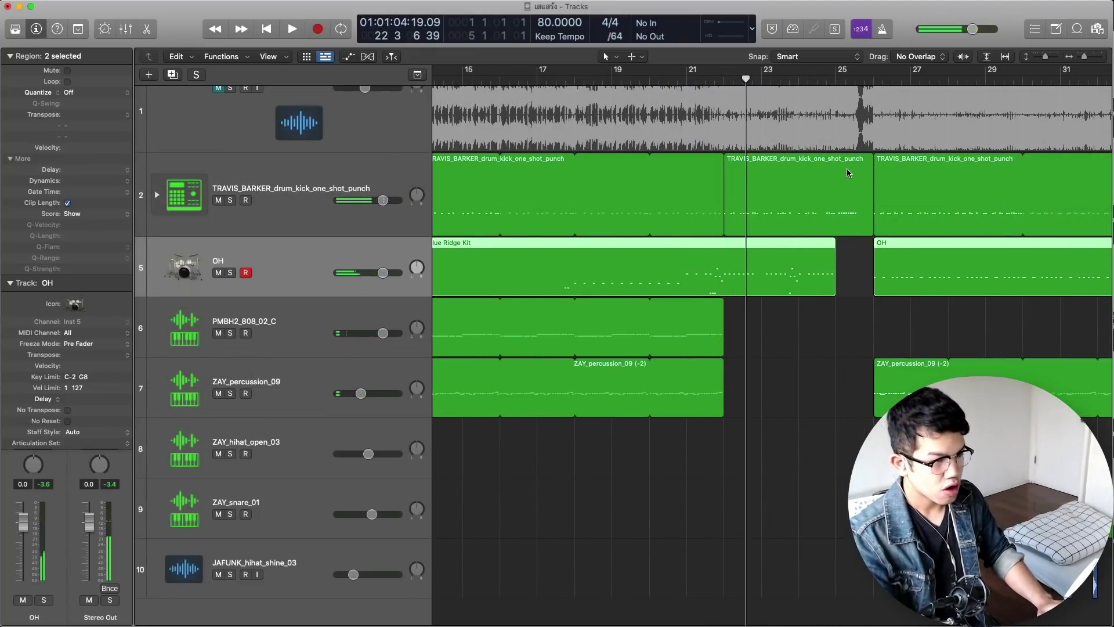
Expand the TRAVIS_BARKER_drum_kick_one_shot_punch track stack, inspect its kick and snare layer tracks, and collapse it.
scroll(847, 172, left, 5)
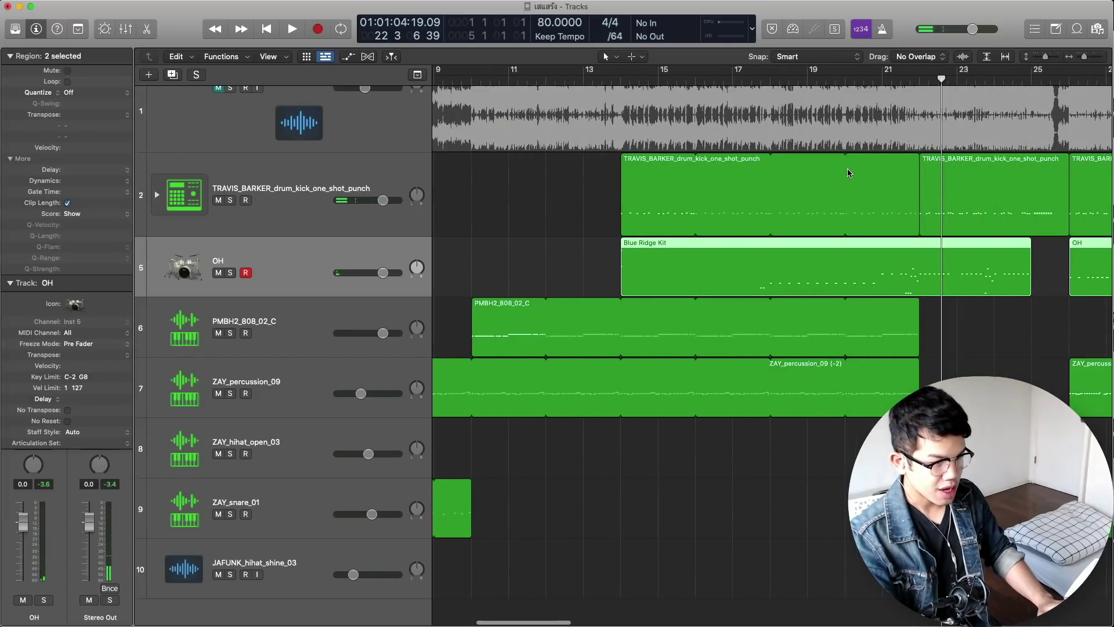
click(323, 175)
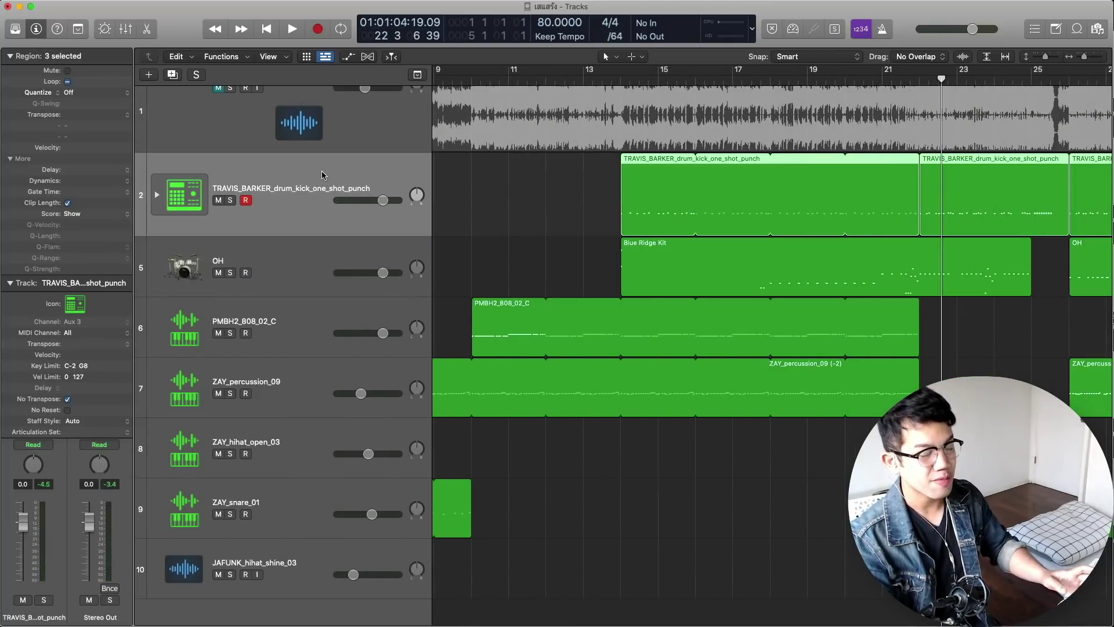
click(156, 195)
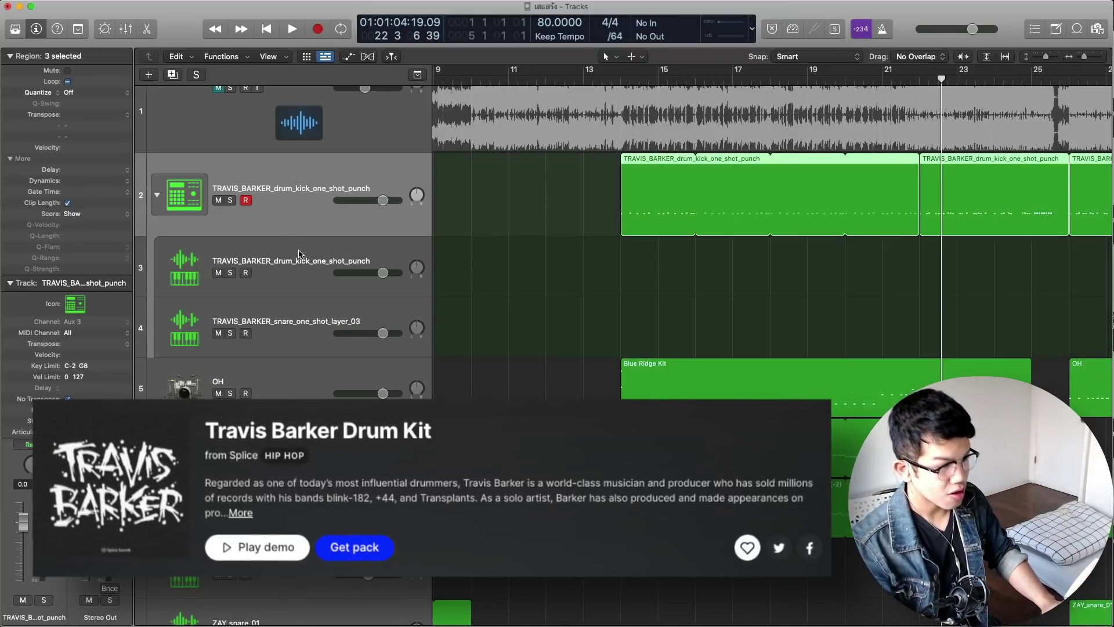
click(285, 268)
click(291, 329)
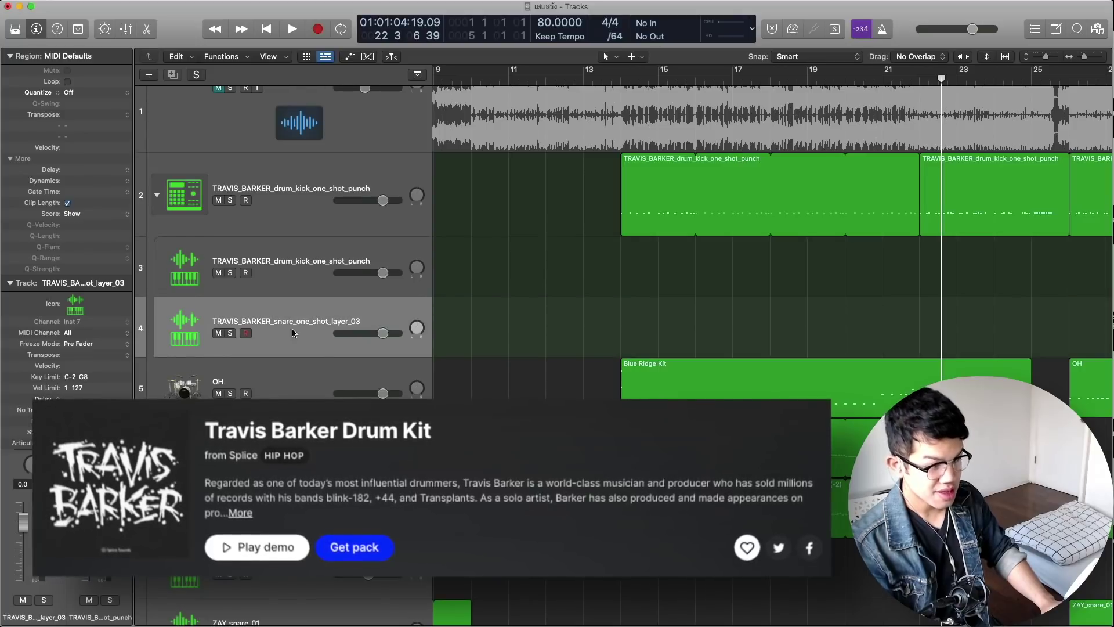
click(157, 196)
click(184, 195)
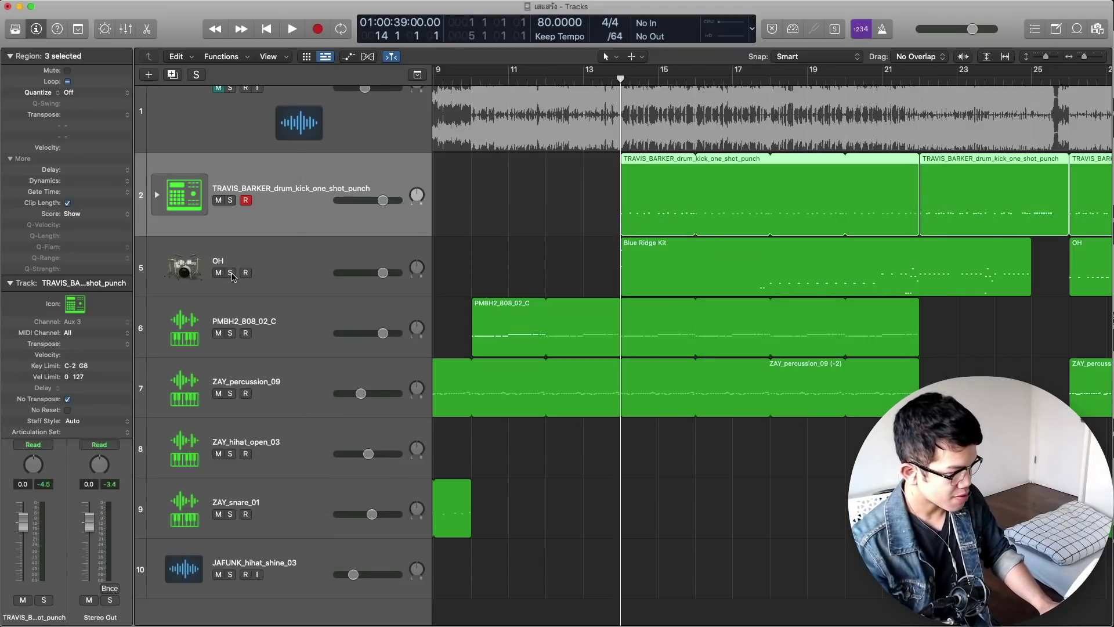
Solo the OH drum track and play its Blue Ridge Kit region from bar 17.
click(230, 273)
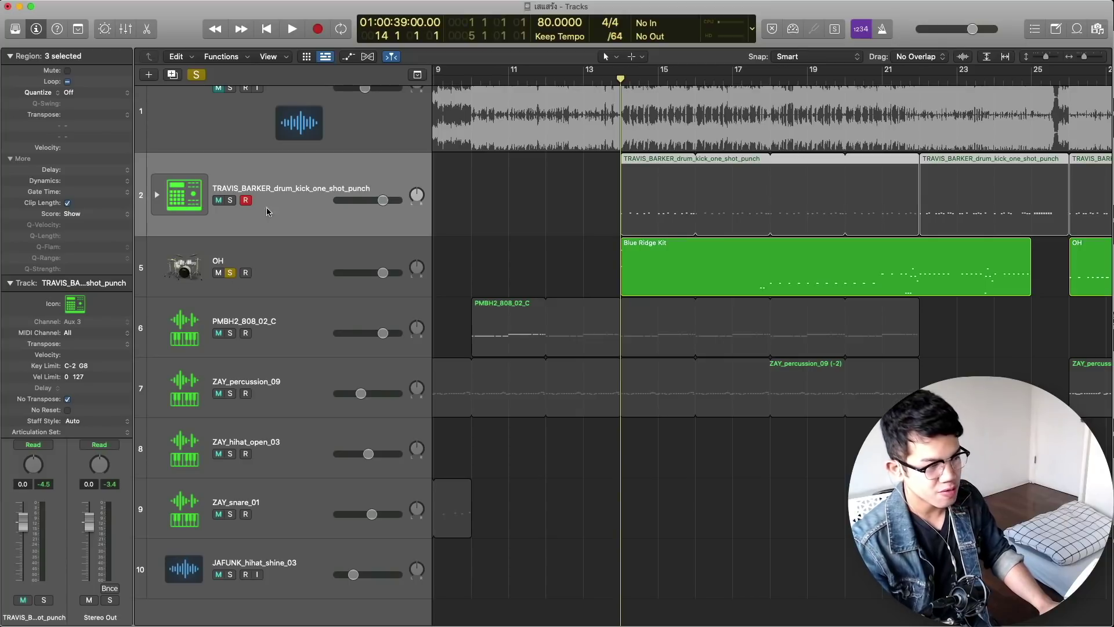
click(759, 79)
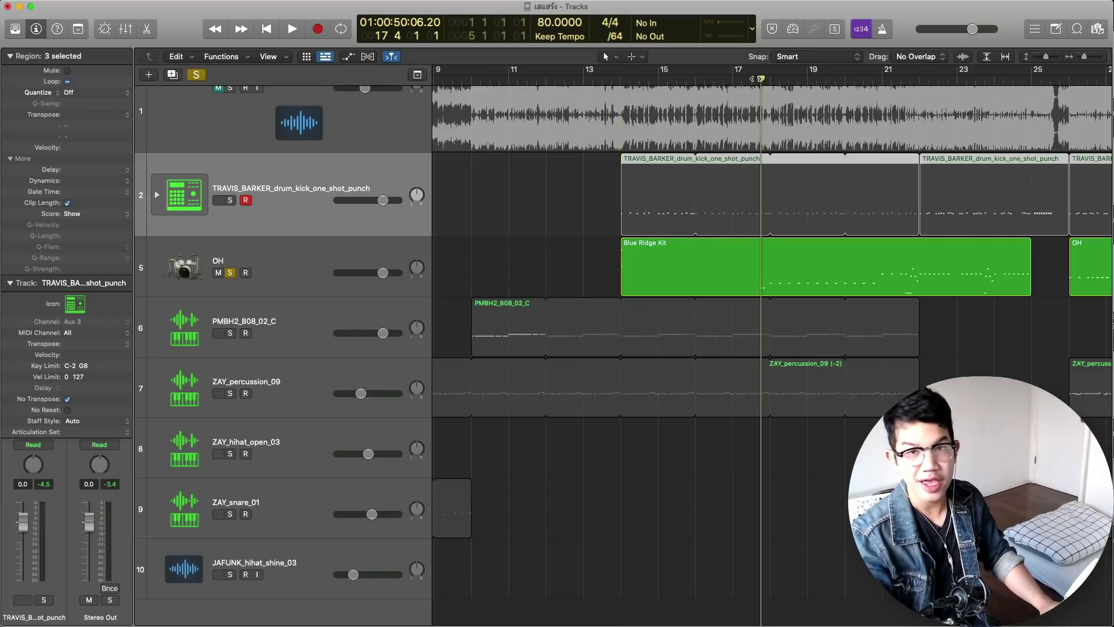
key(space)
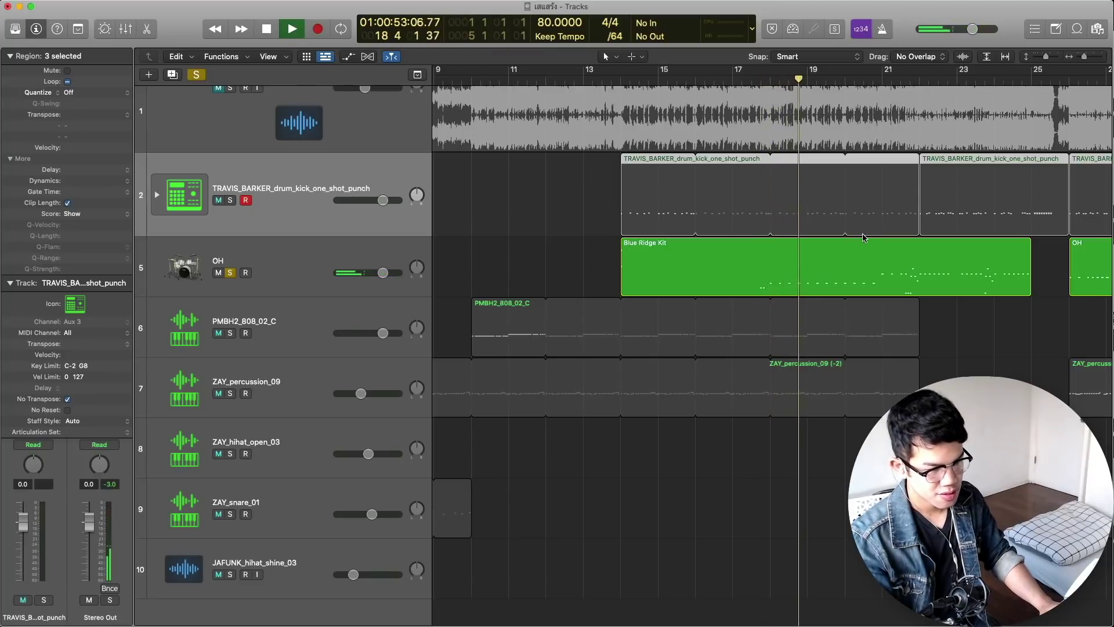
click(306, 251)
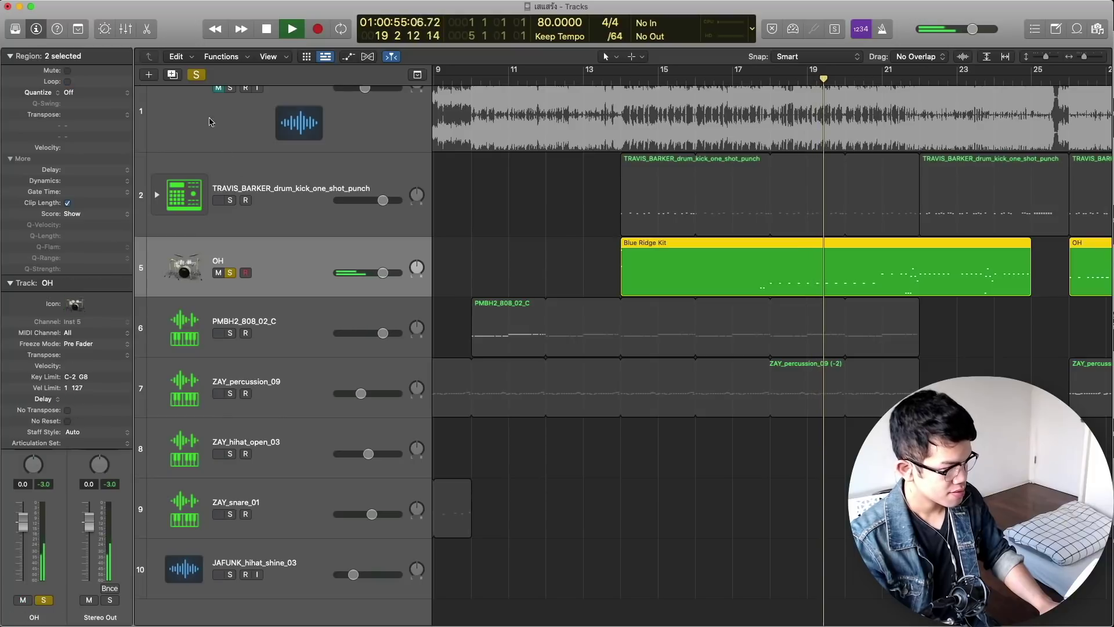
click(872, 77)
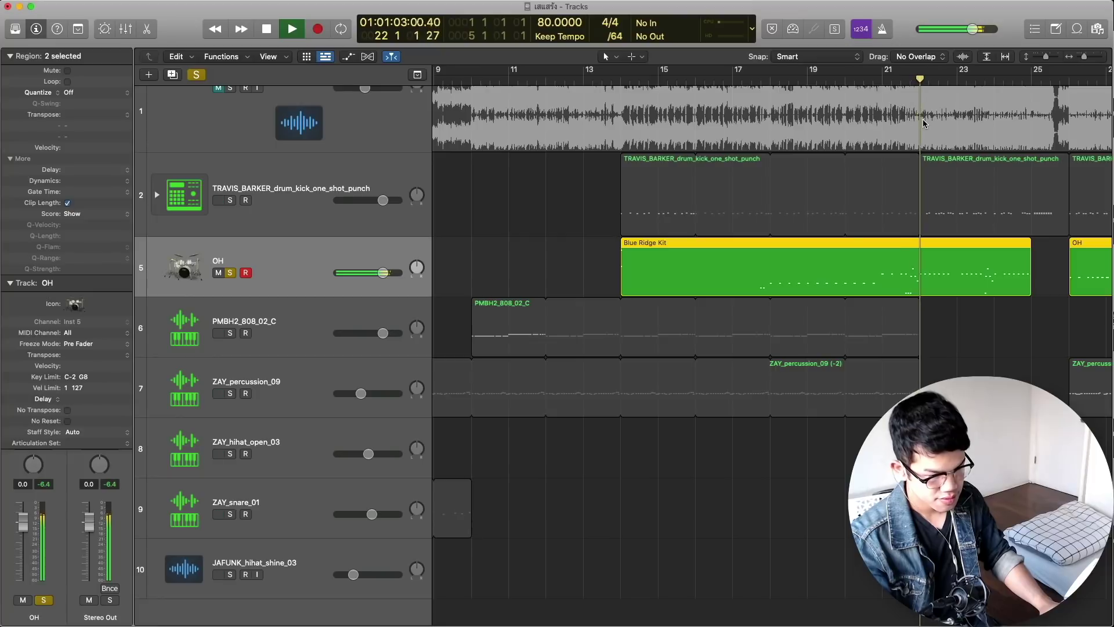
key(space)
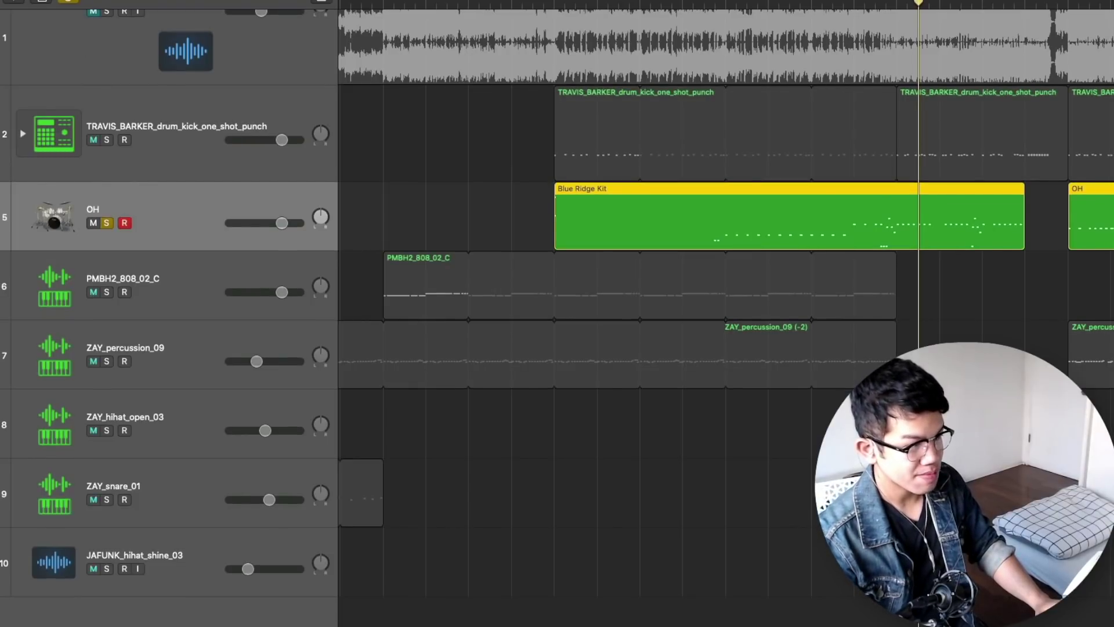
Show the mixer and view the OH channel's Drum Kit Designer instrument, closing its window after viewing.
key(x)
click(167, 313)
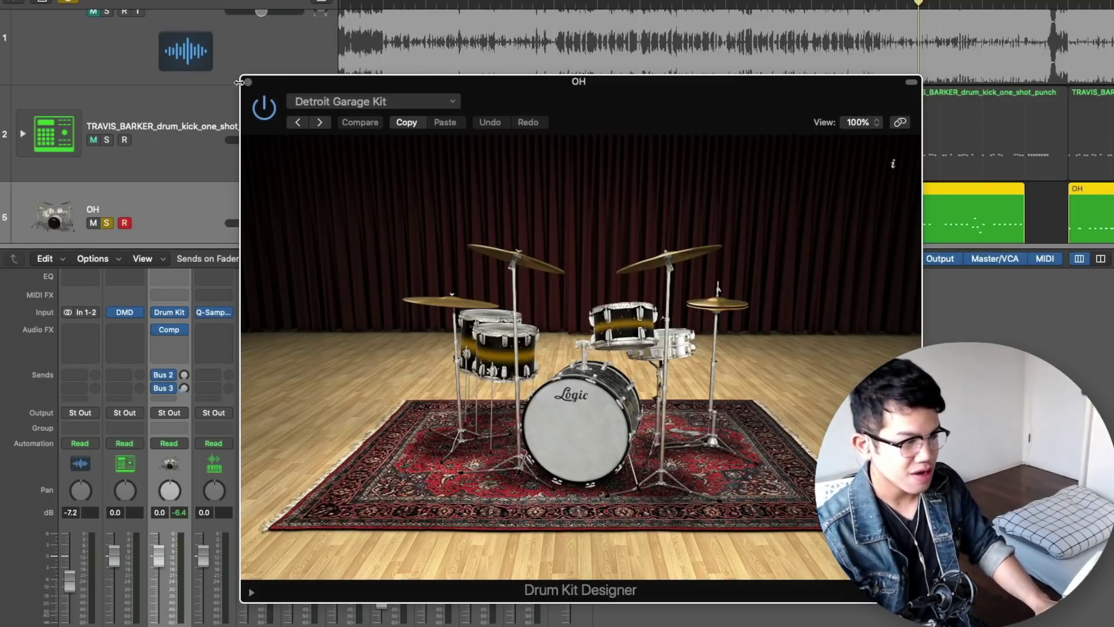
click(248, 83)
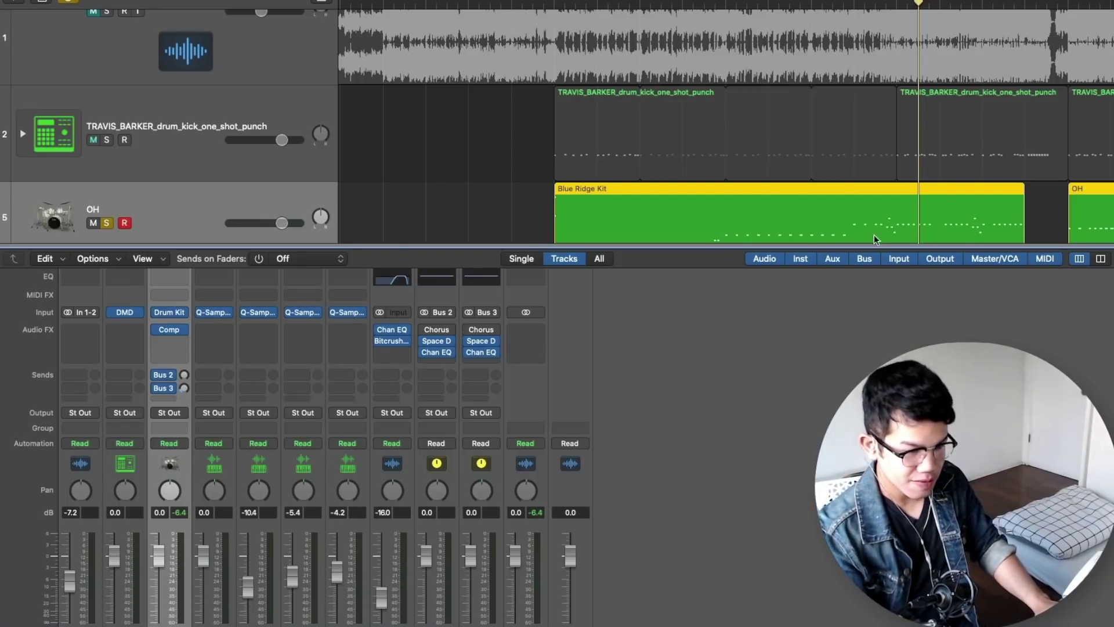
Open the Blue Ridge Kit region's notes in the Piano Roll and play the tom fill and open hi-hats through bar 24.
double_click(874, 232)
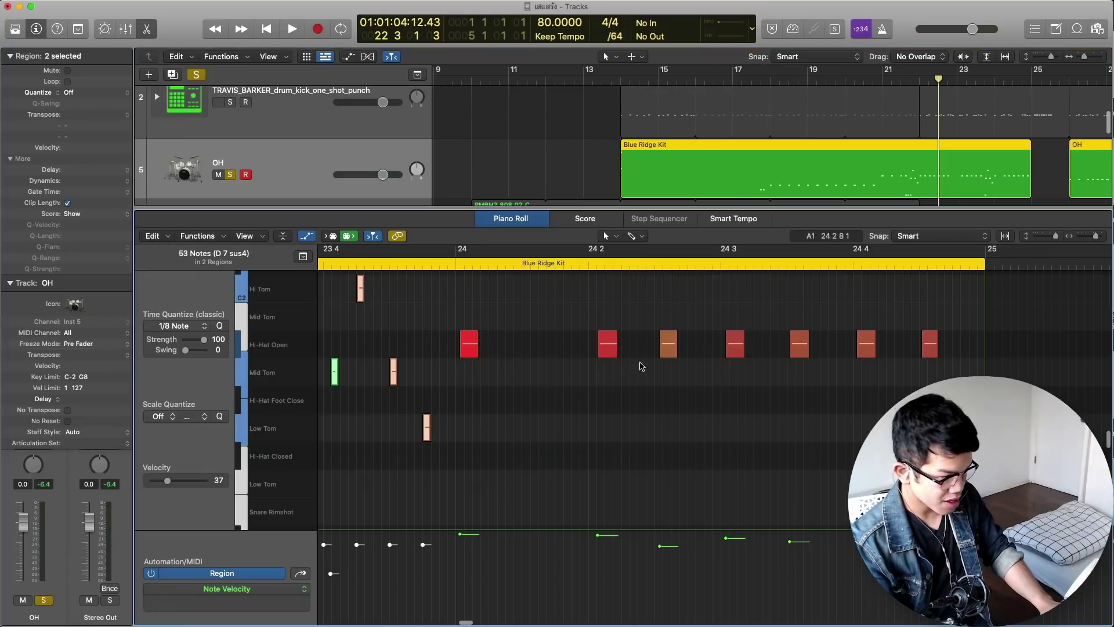
scroll(641, 366, left, 10)
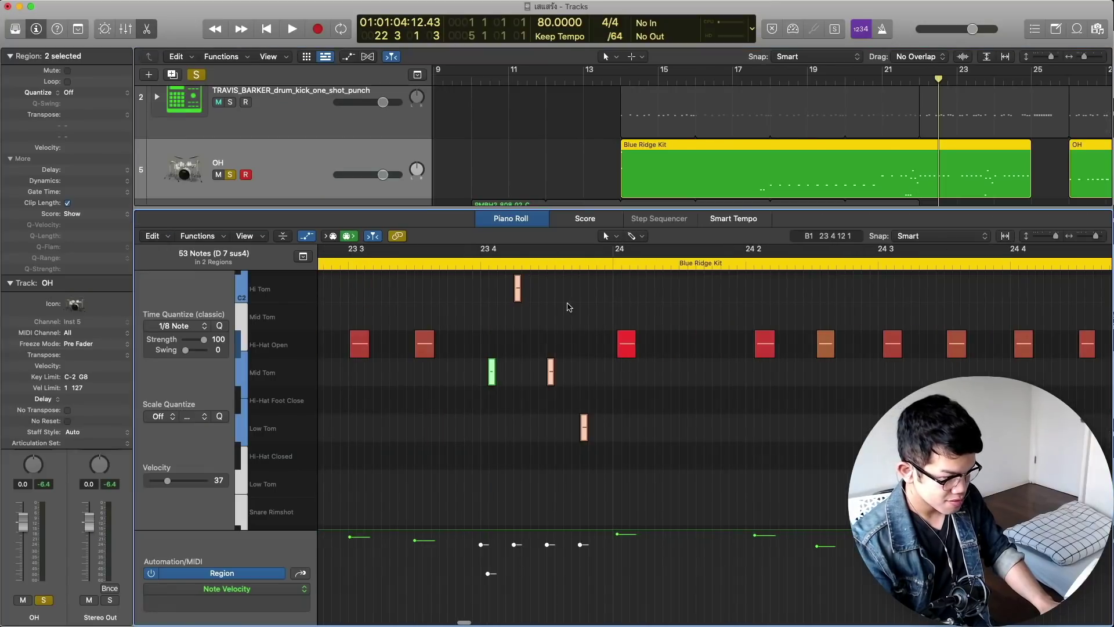
scroll(589, 306, left, 5)
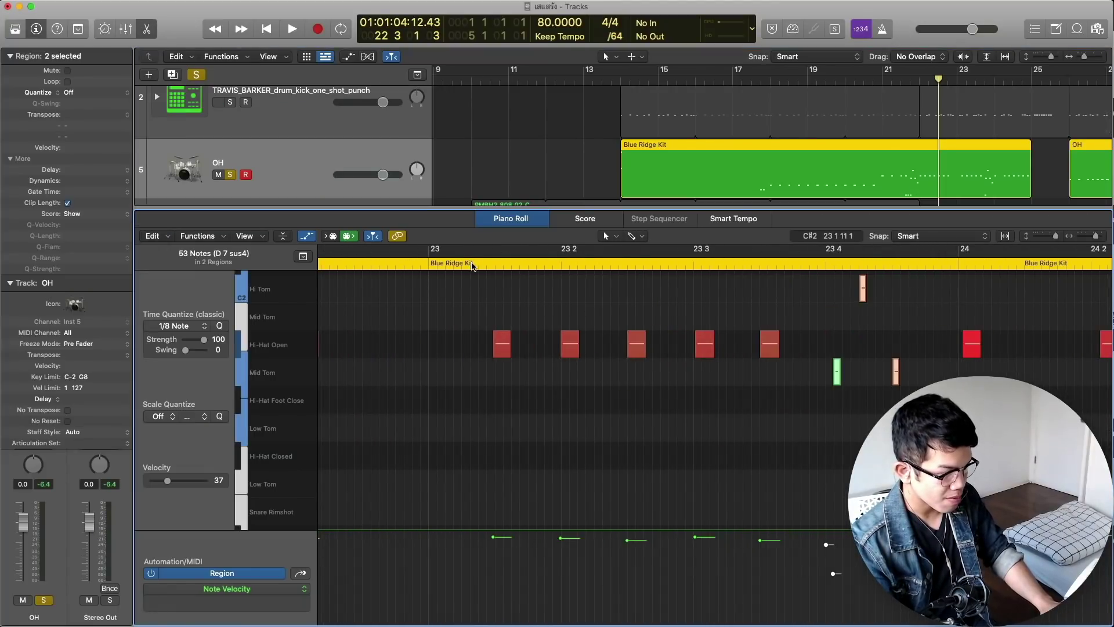
click(470, 264)
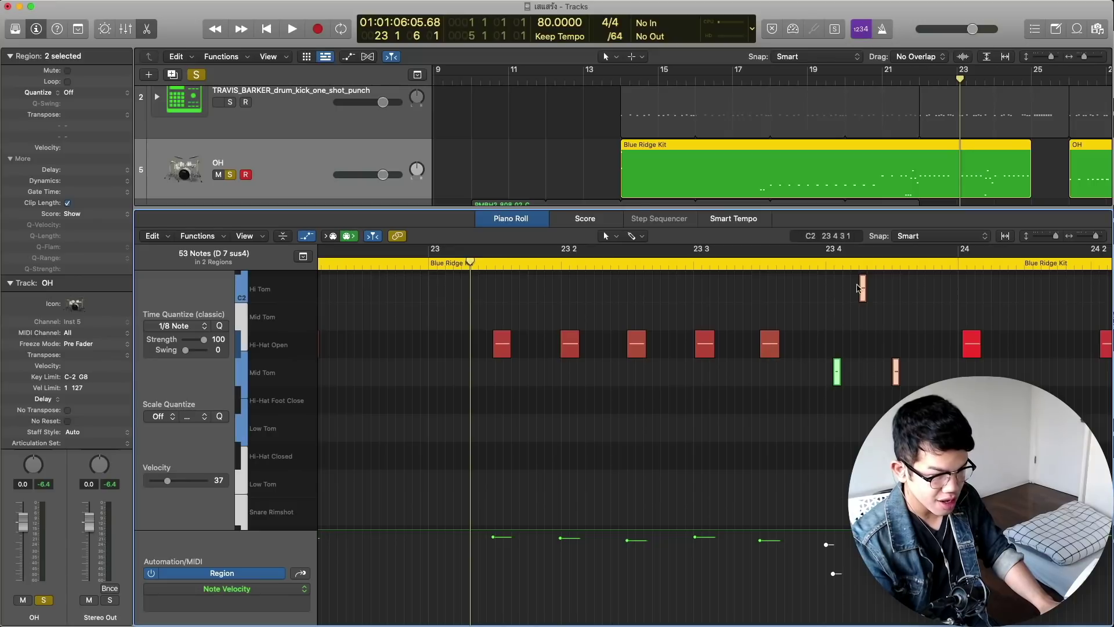
click(928, 264)
key(space)
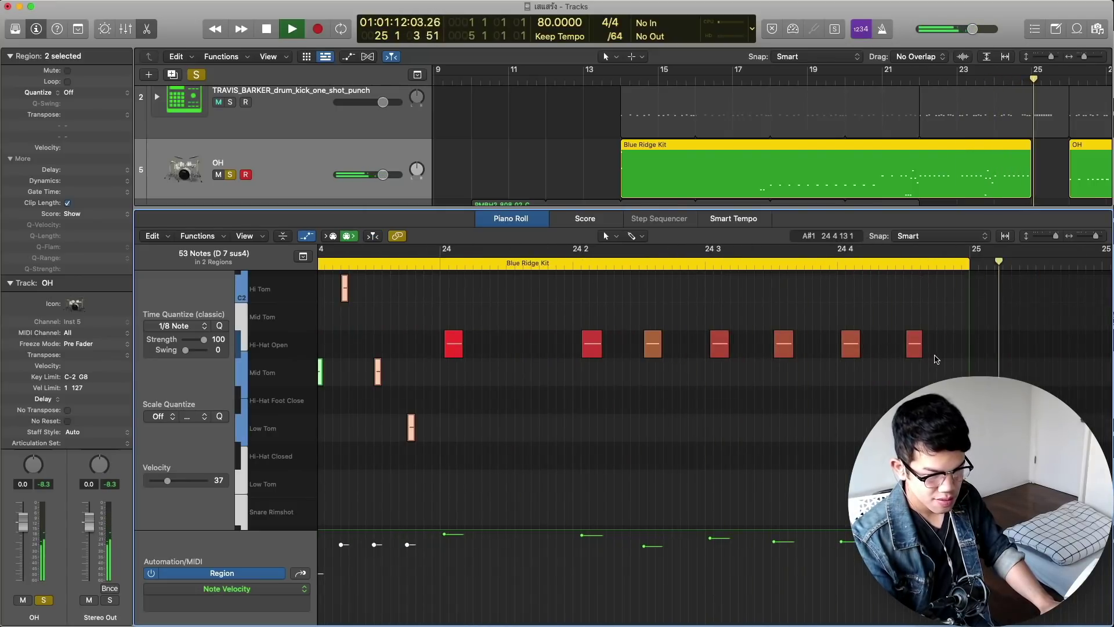
key(space)
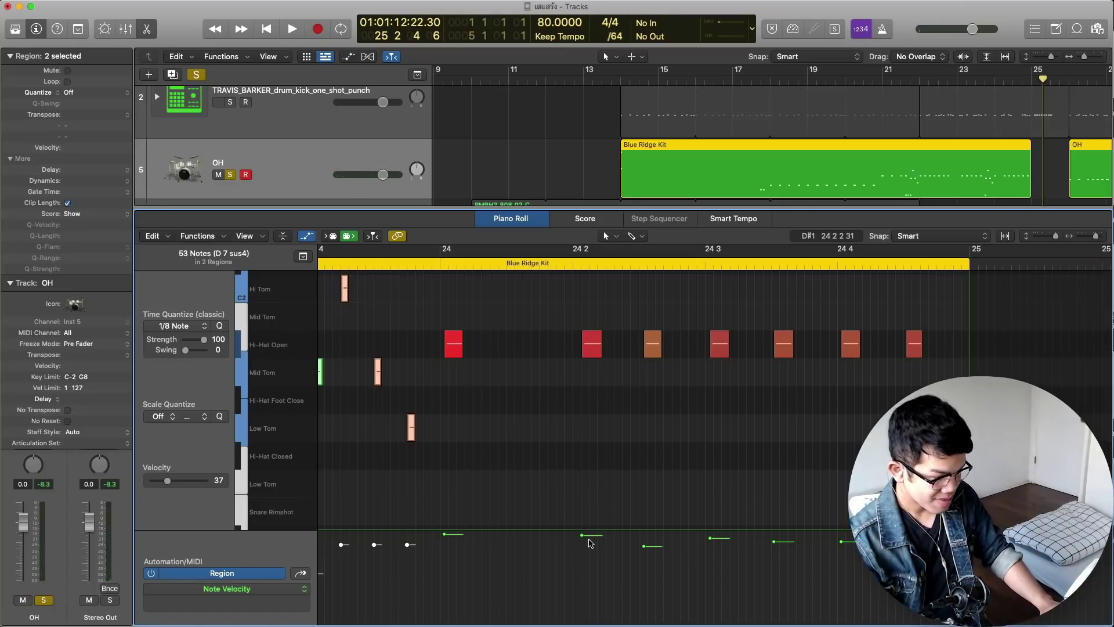
drag(590, 529, 601, 441)
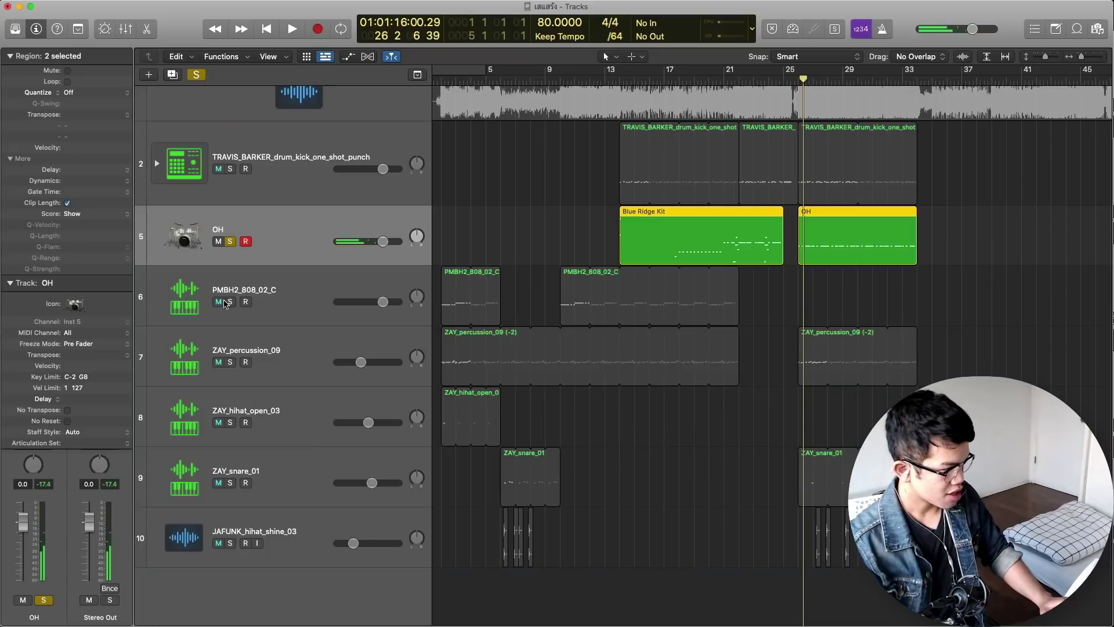
Solo the PMBH2_808_02_C track as well and play its bass part from bar 11.
click(230, 301)
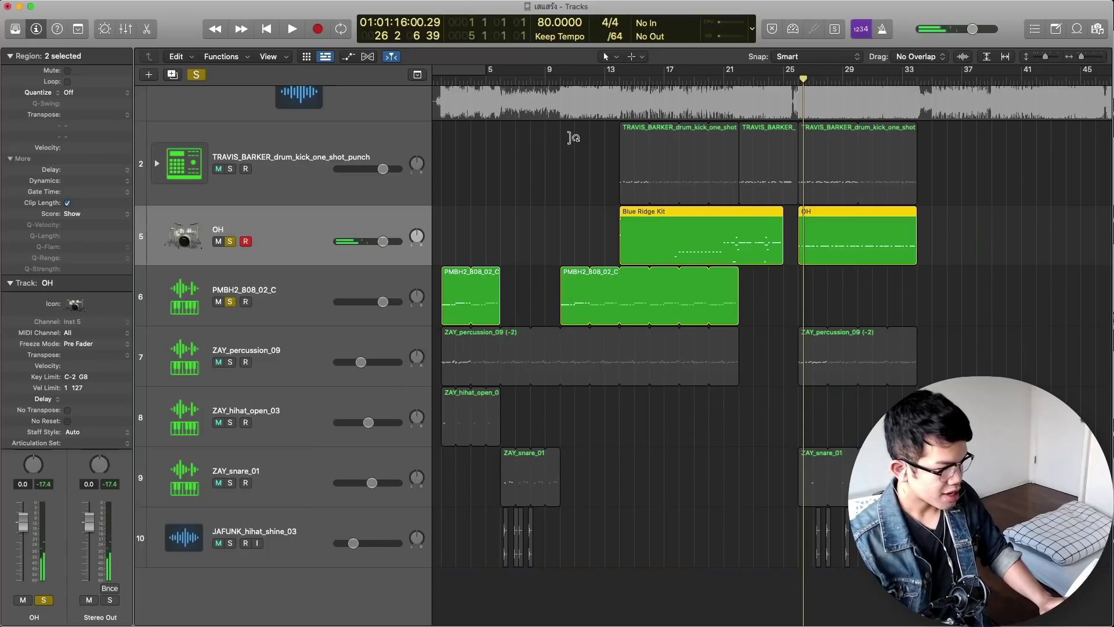
click(567, 79)
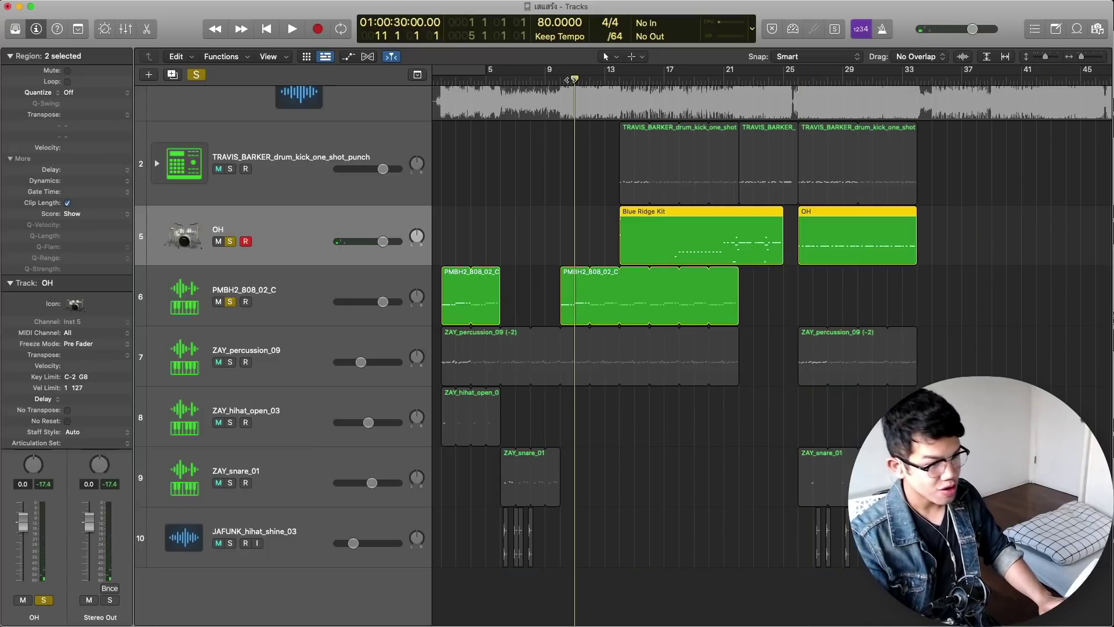
key(space)
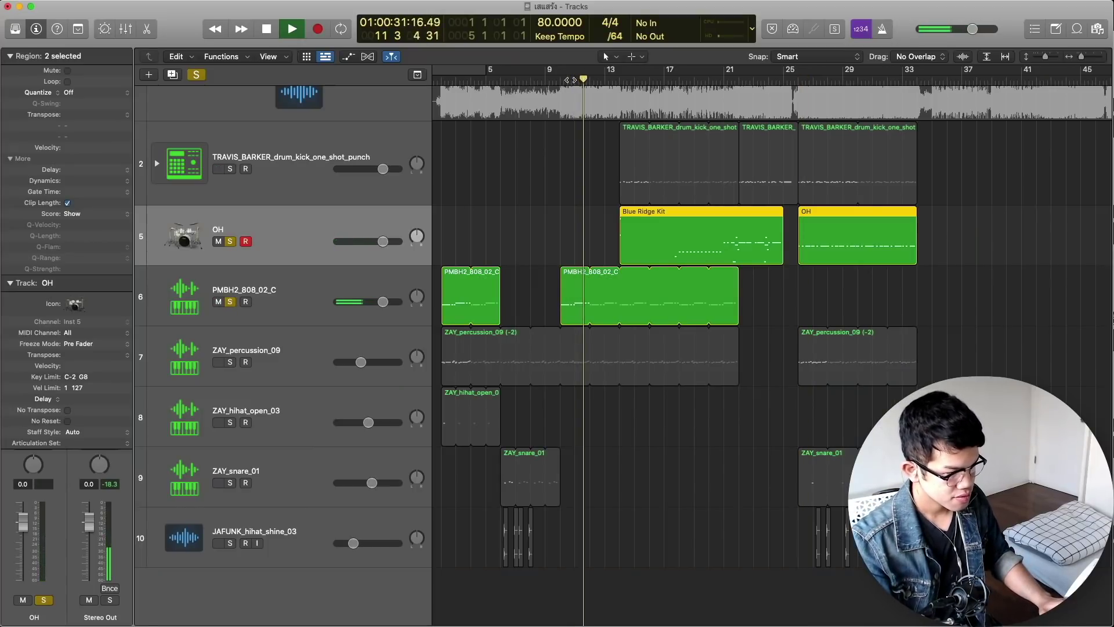
click(298, 288)
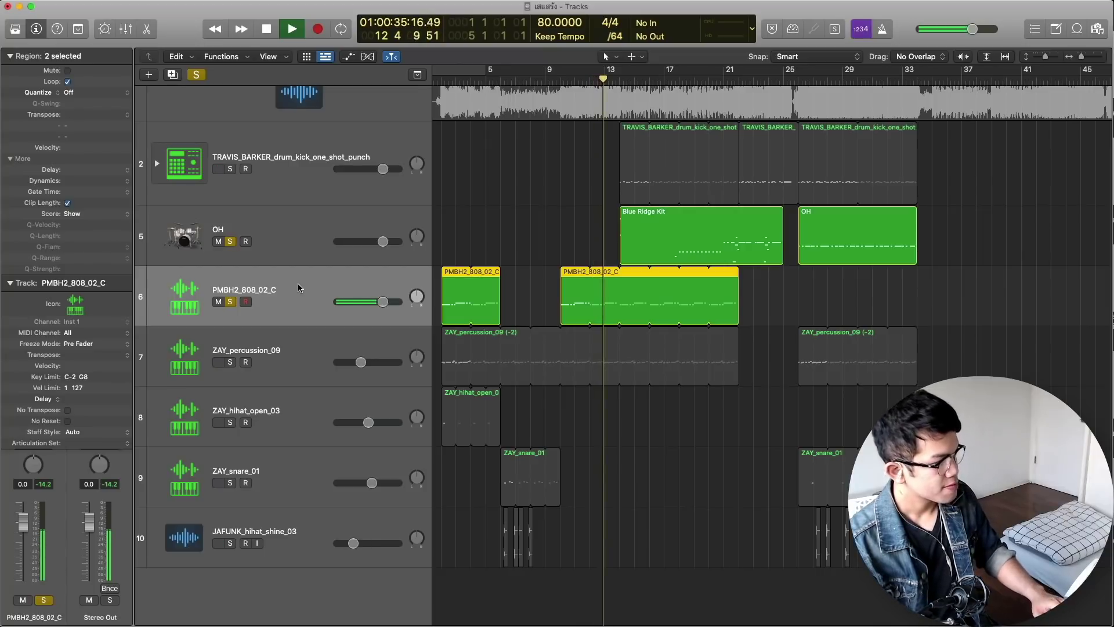
key(space)
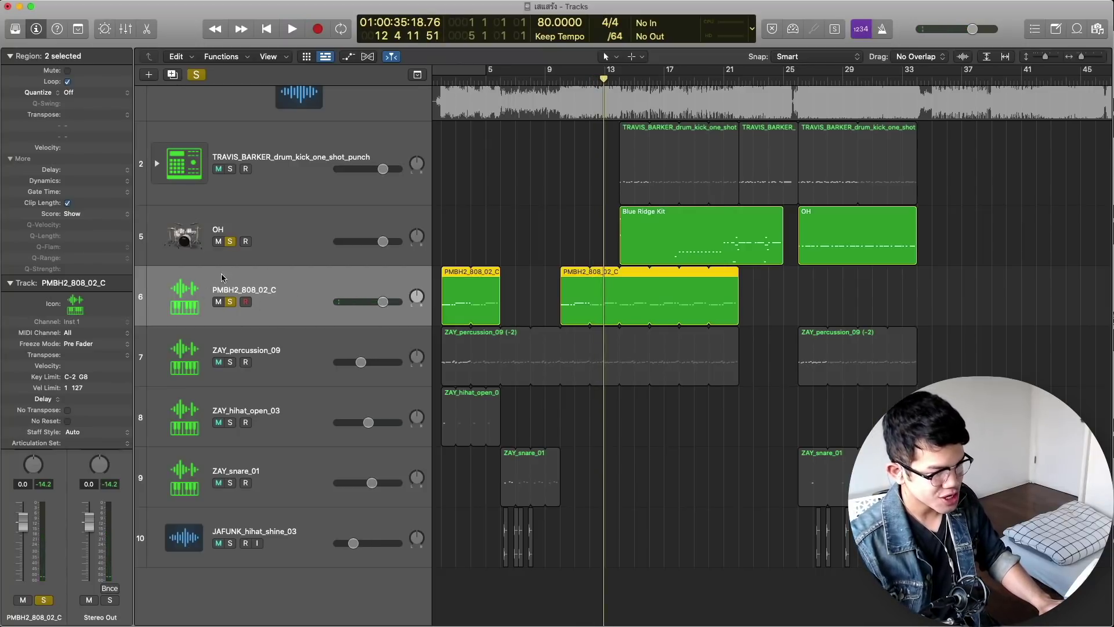
Solo the ZAY_percussion_09 track as well and play its part together with the 808 from bar 3.
click(230, 362)
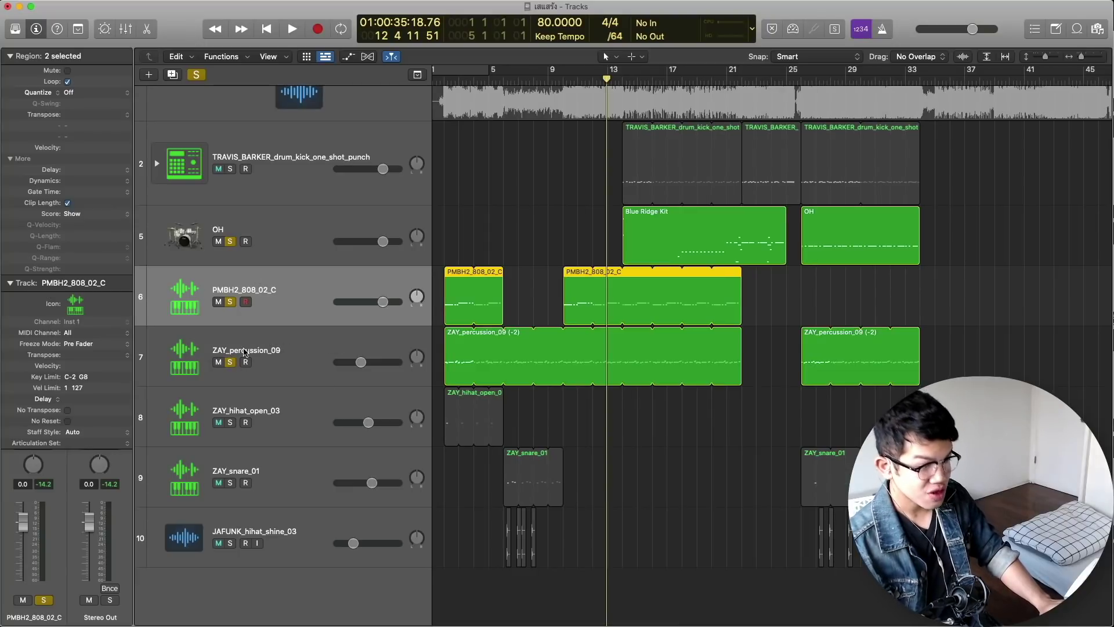
click(245, 351)
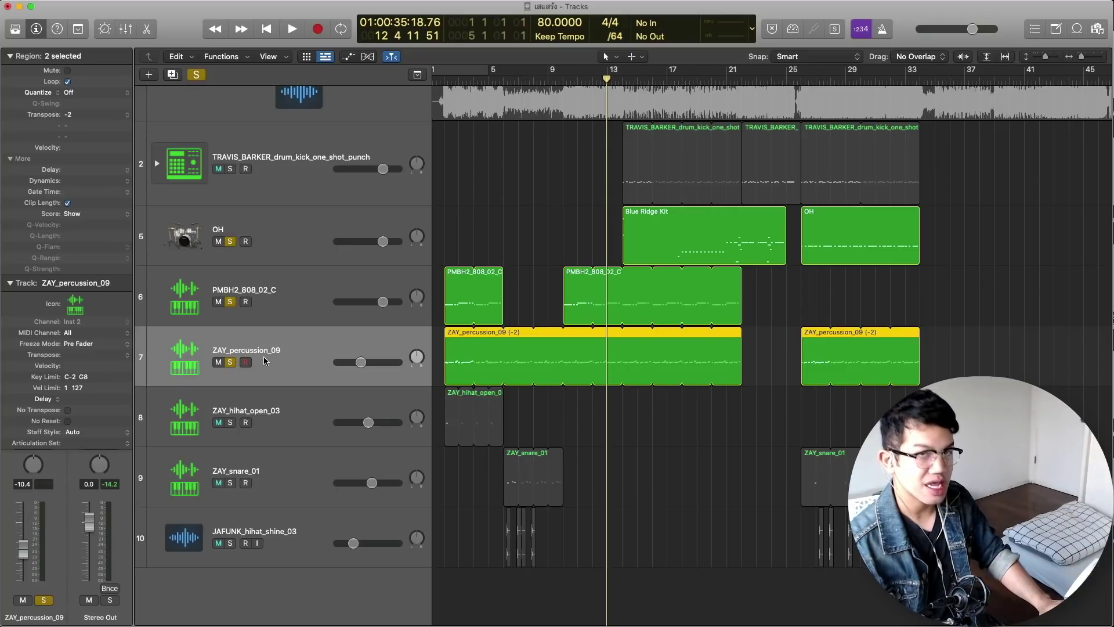
click(460, 78)
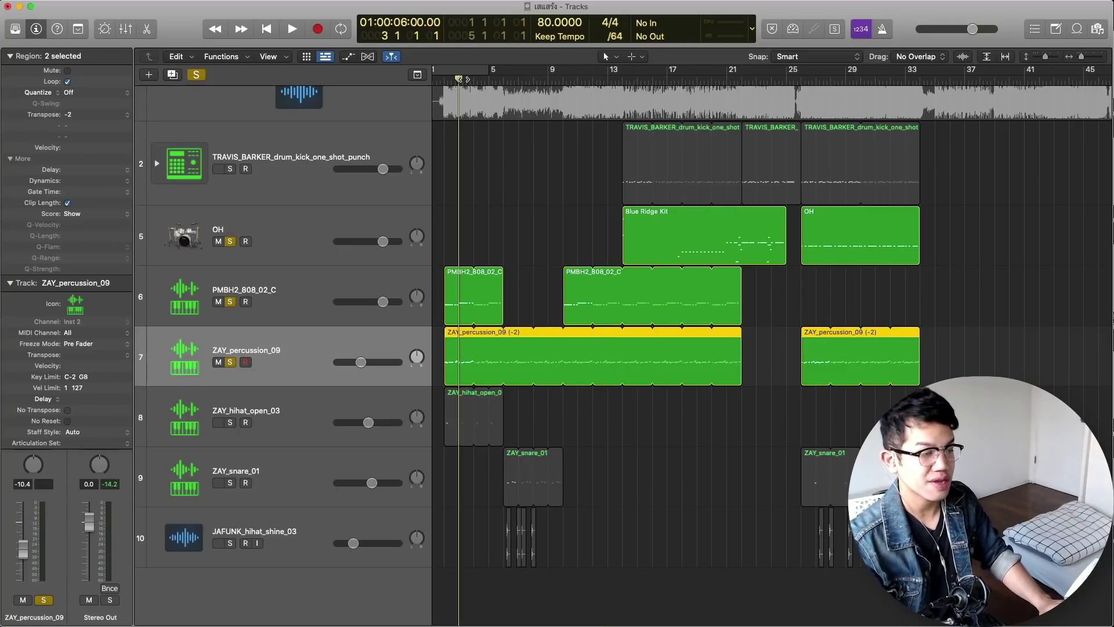
key(space)
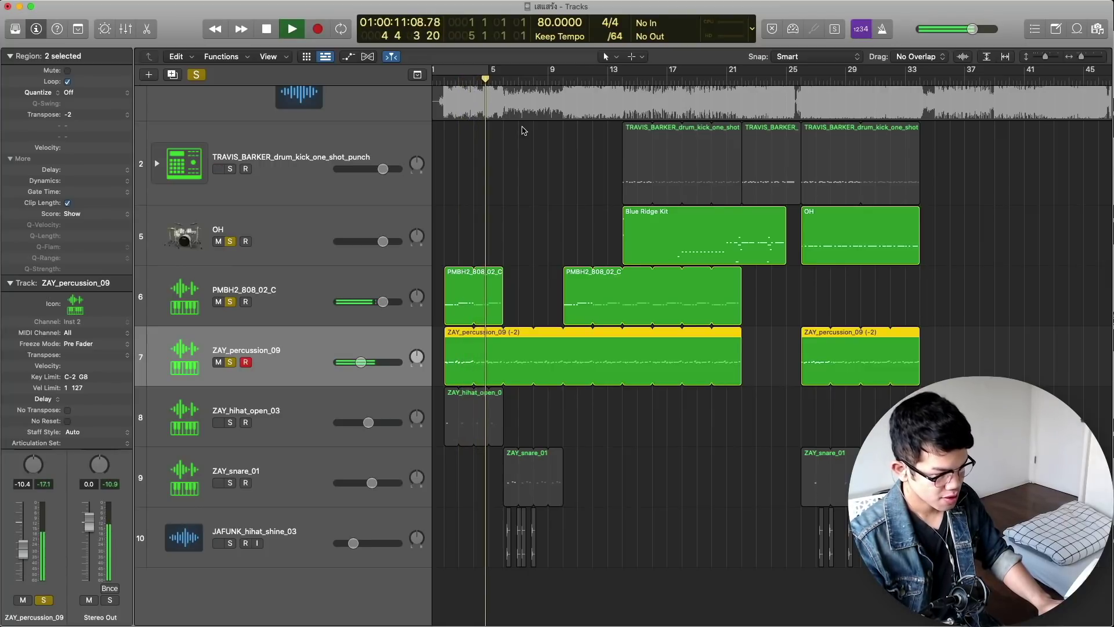
key(space)
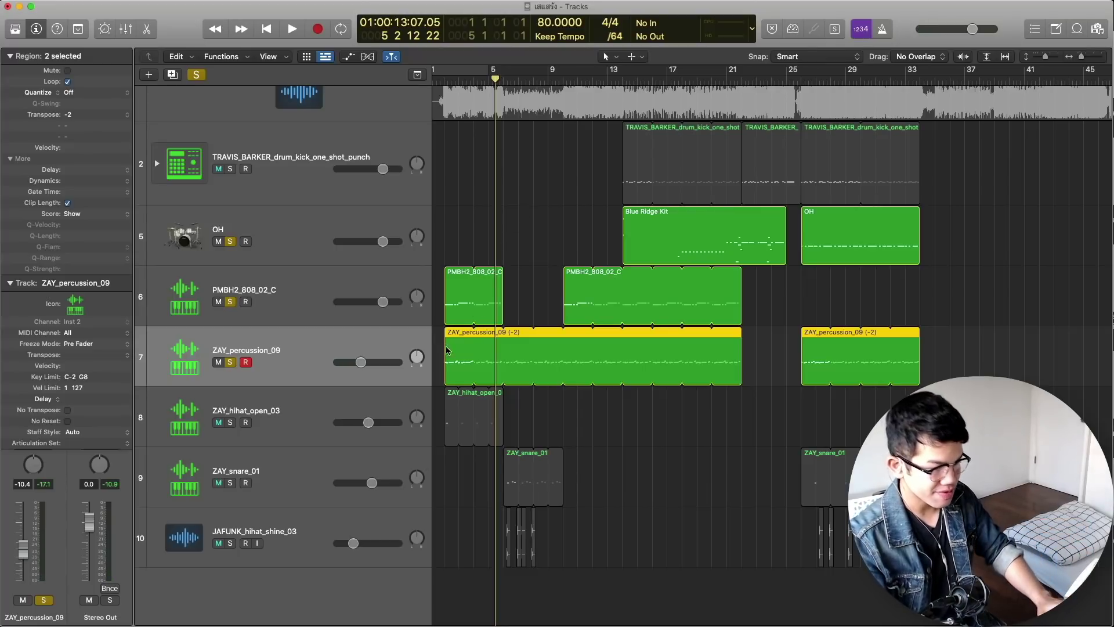
View the ZAY_percussion_09 region's note pattern in the Piano Roll around bars 2 to 4, closing the editor after viewing.
double_click(464, 363)
scroll(547, 337, down, 3)
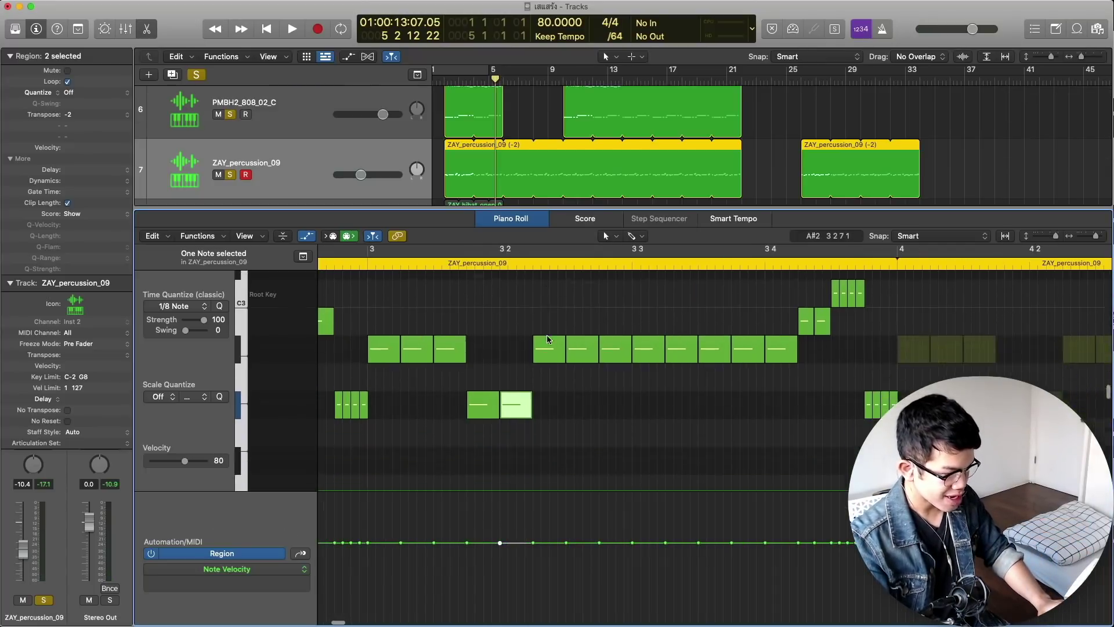
scroll(547, 337, left, 3)
scroll(547, 337, up, 1)
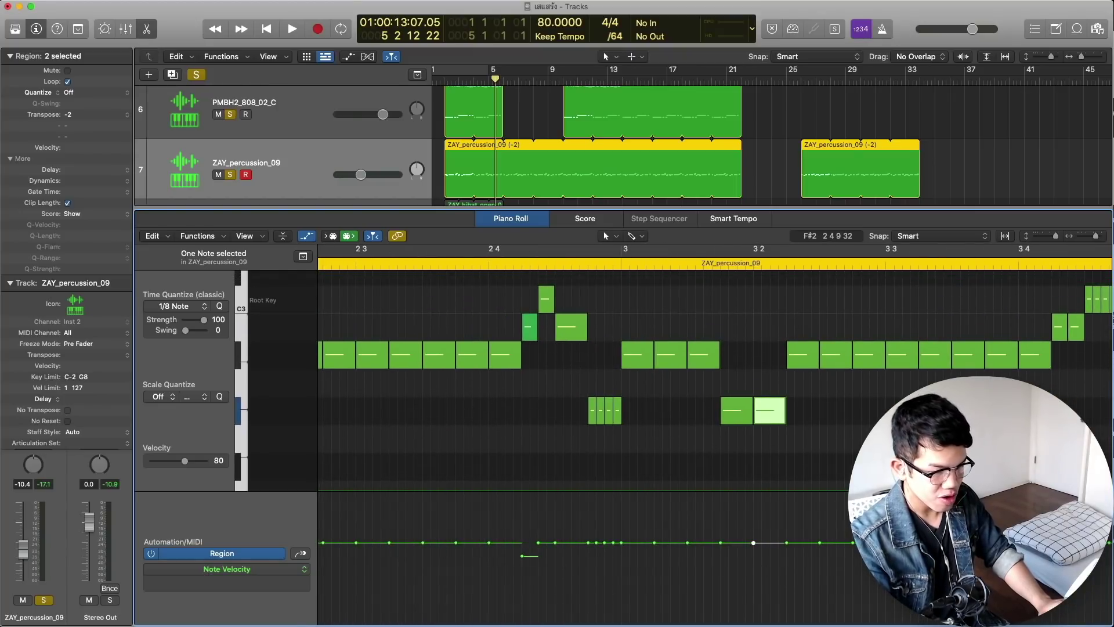
key(e)
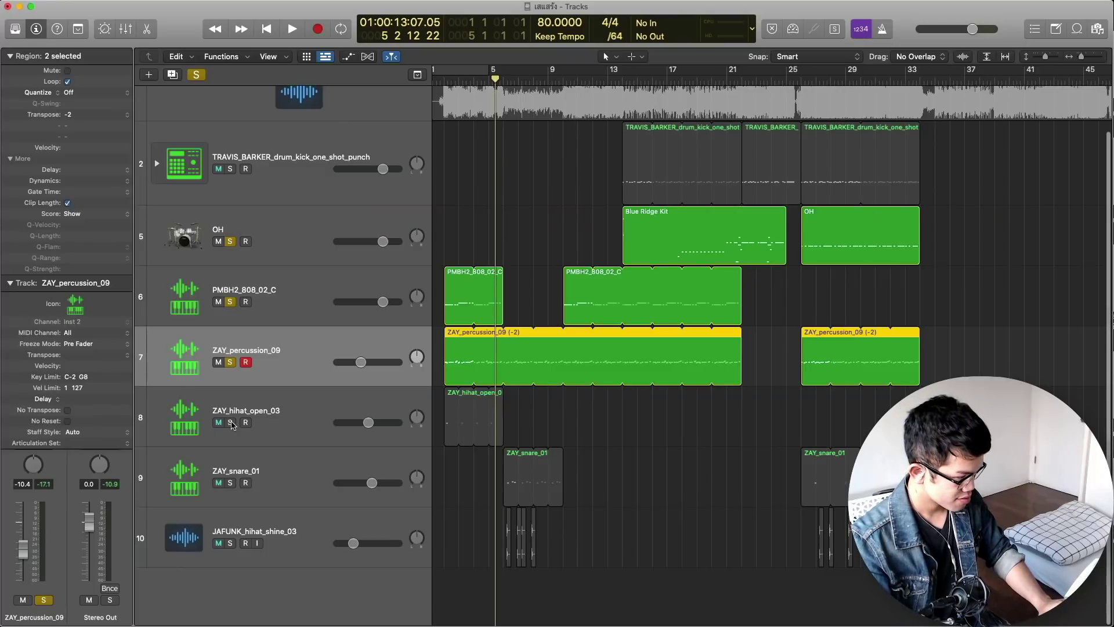
Solo the ZAY_hihat_open_03 track as well and play the combined parts from bar 5.
click(230, 423)
click(481, 84)
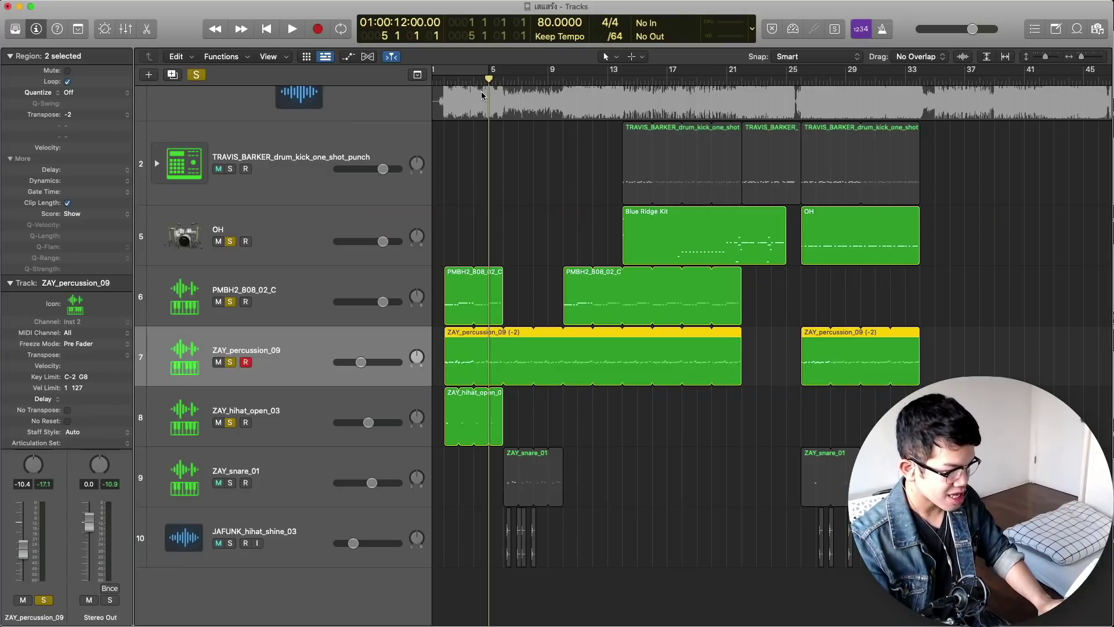
key(space)
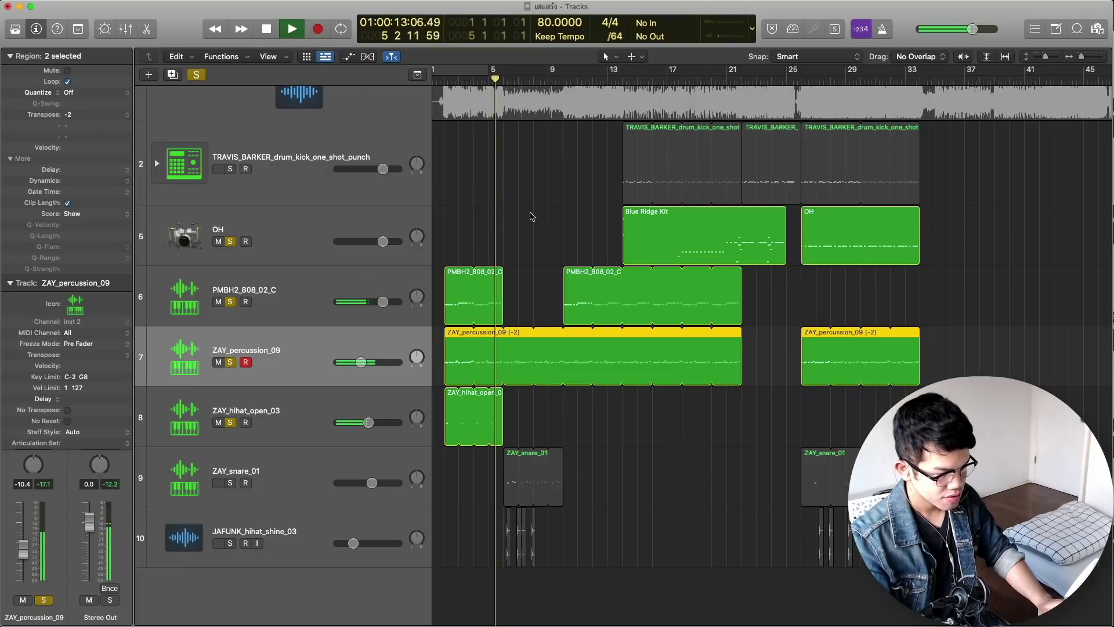
Add the ZAY_snare_01 and JAFUNK_hihat_shine_03 tracks to the solo during playback and stop after bar 9.
click(230, 483)
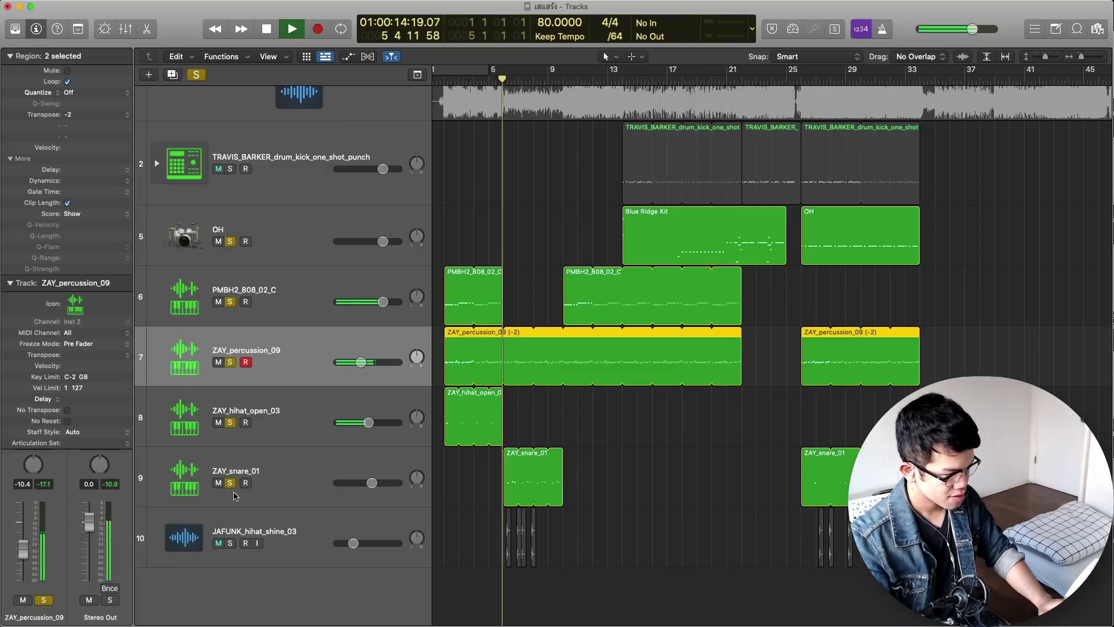
click(230, 543)
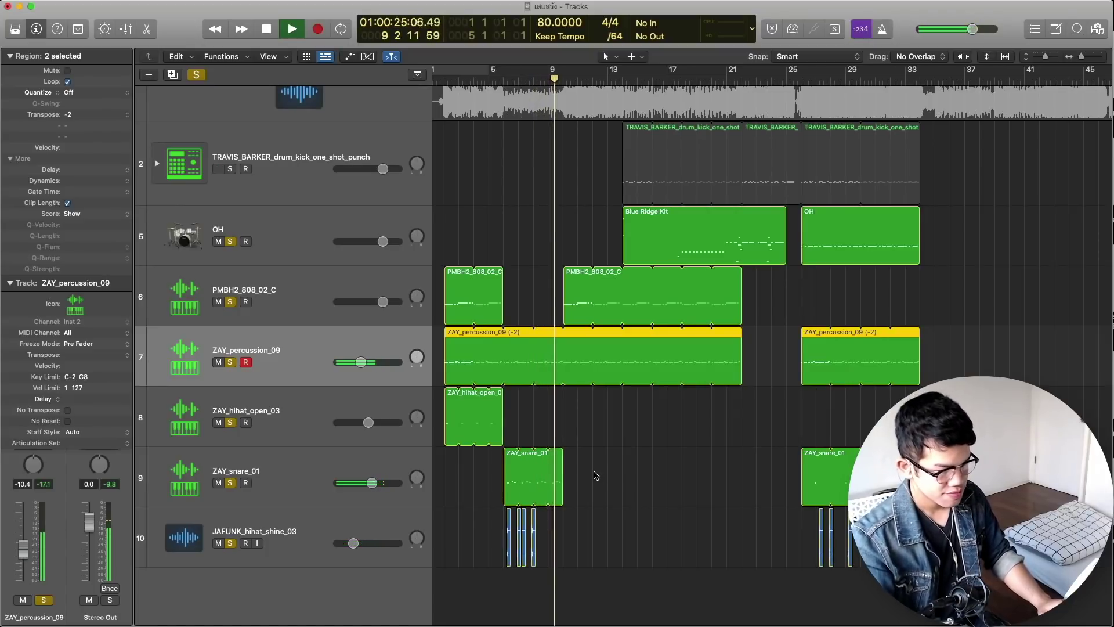
key(space)
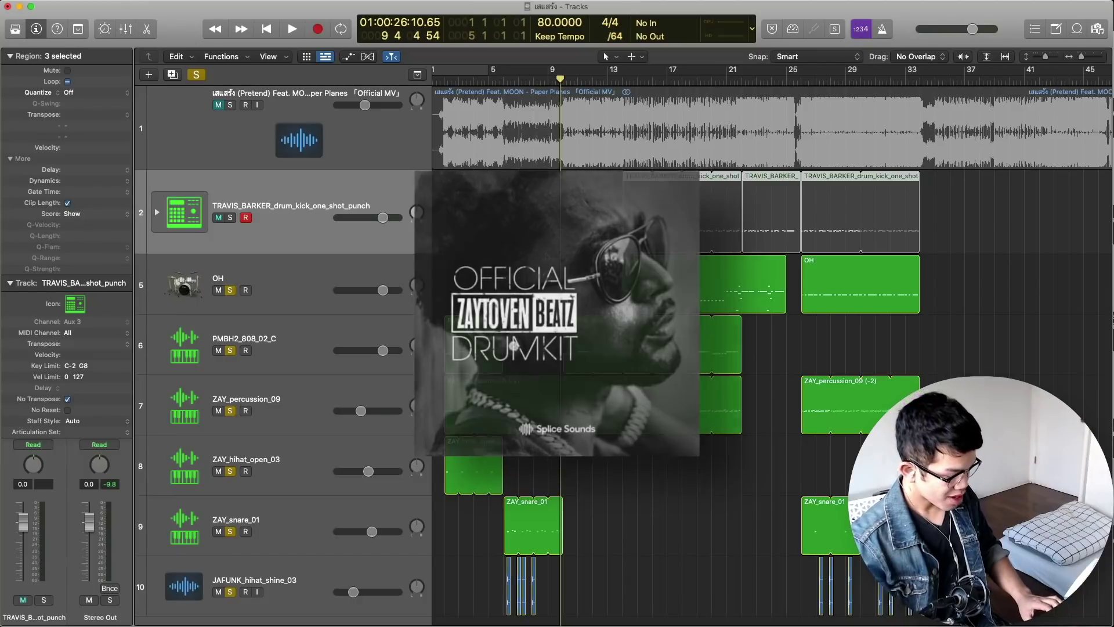
Create one audio track on Input 1 with input monitoring and place it above the TRAVIS_BARKER kick track.
key(alt+super+n)
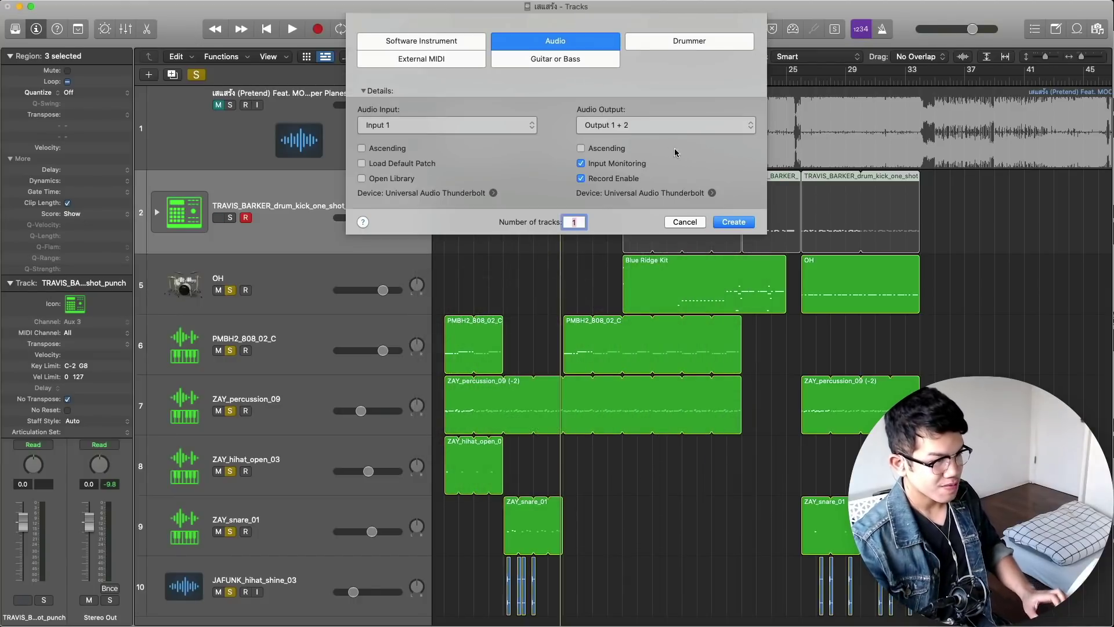
click(732, 222)
drag(292, 281, 293, 214)
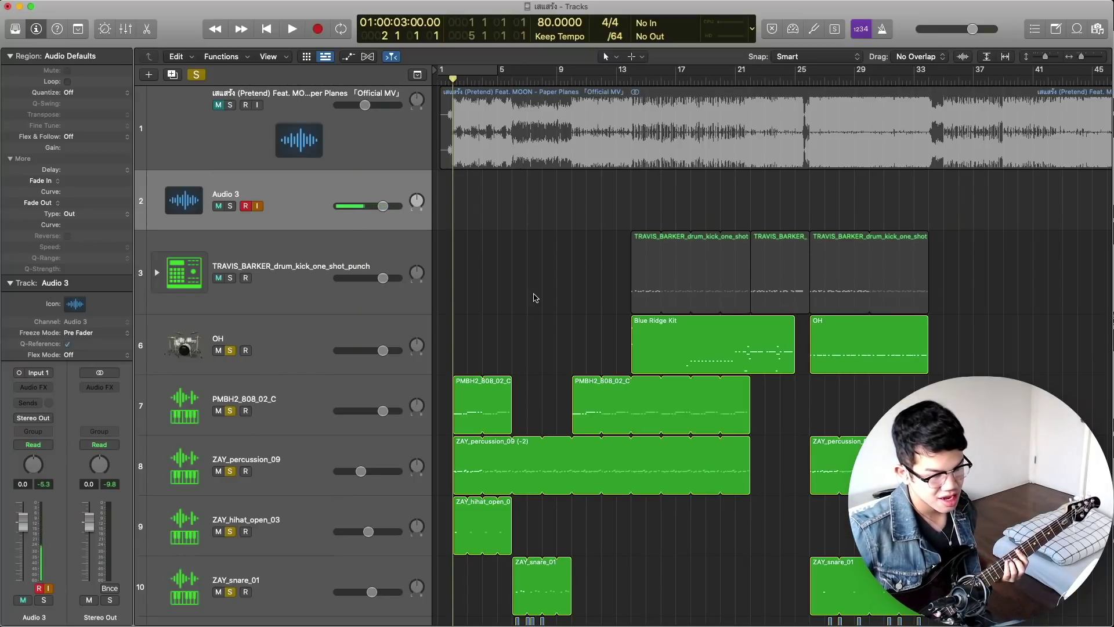
Show the mixer and compare the guitar sounds of the Natural Flat Pick and Double Driven tracks.
click(125, 29)
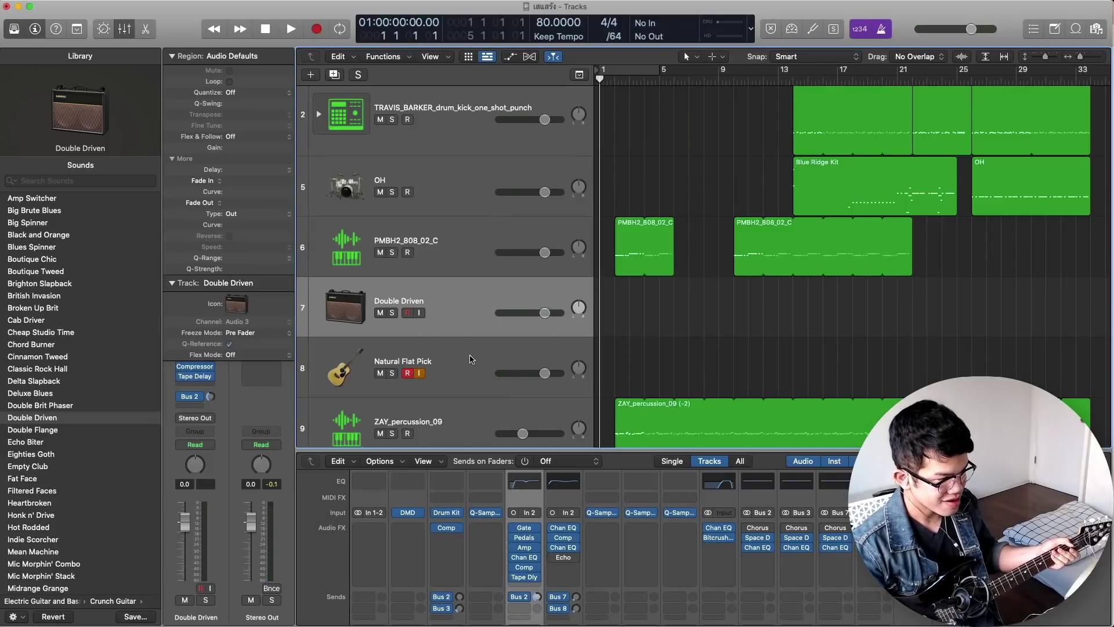
click(403, 380)
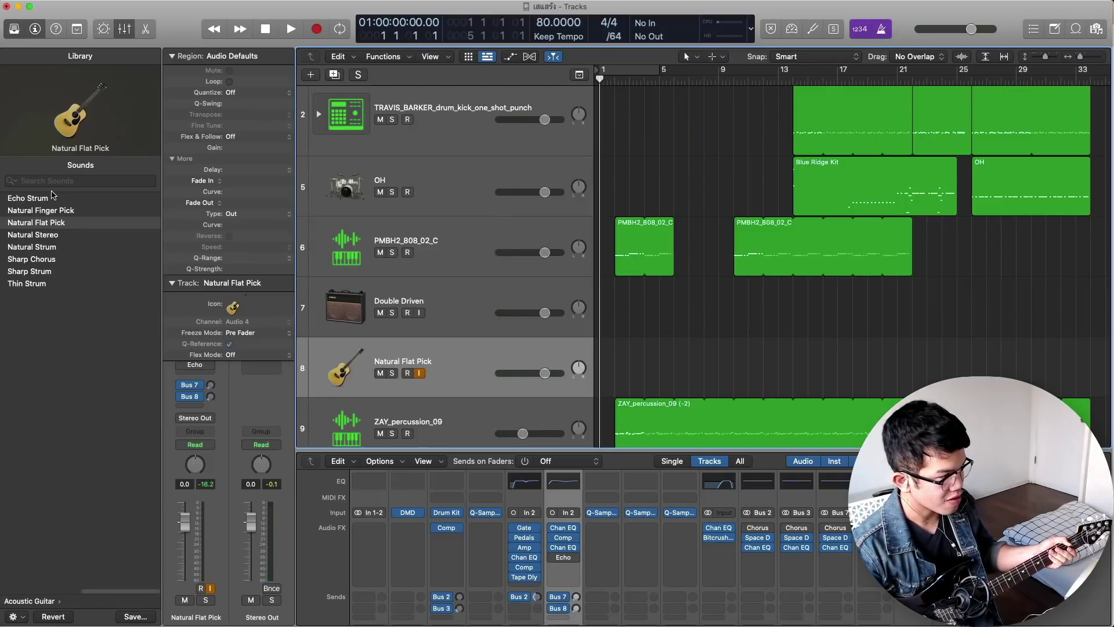
click(476, 307)
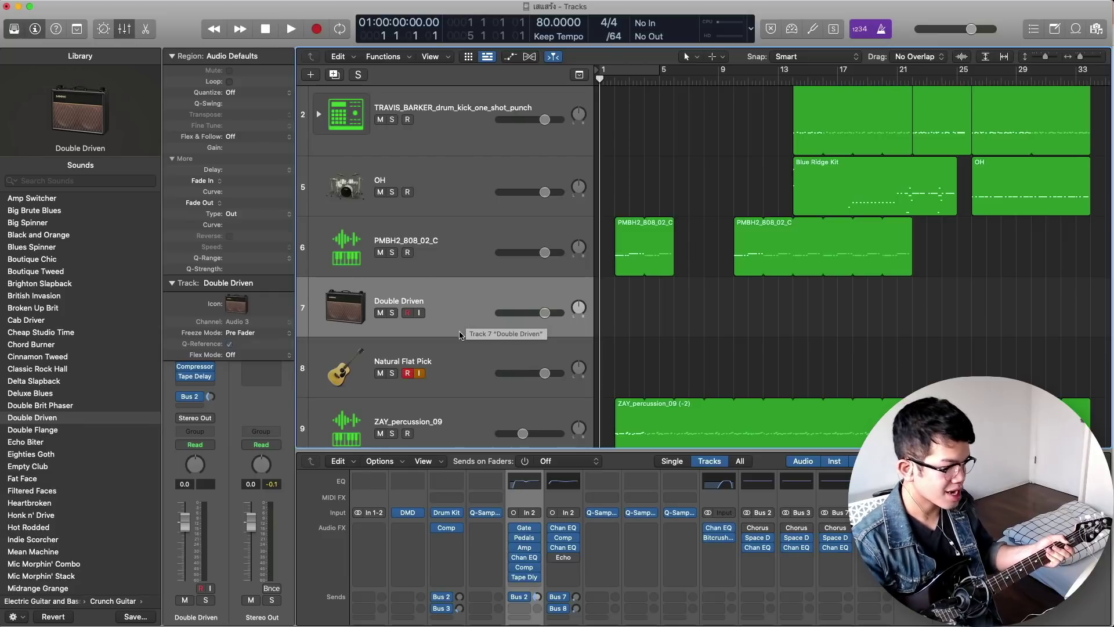
Record a guitar take on the Natural Flat Pick track from bar 1 to about bar 8 and return to the project start.
click(453, 361)
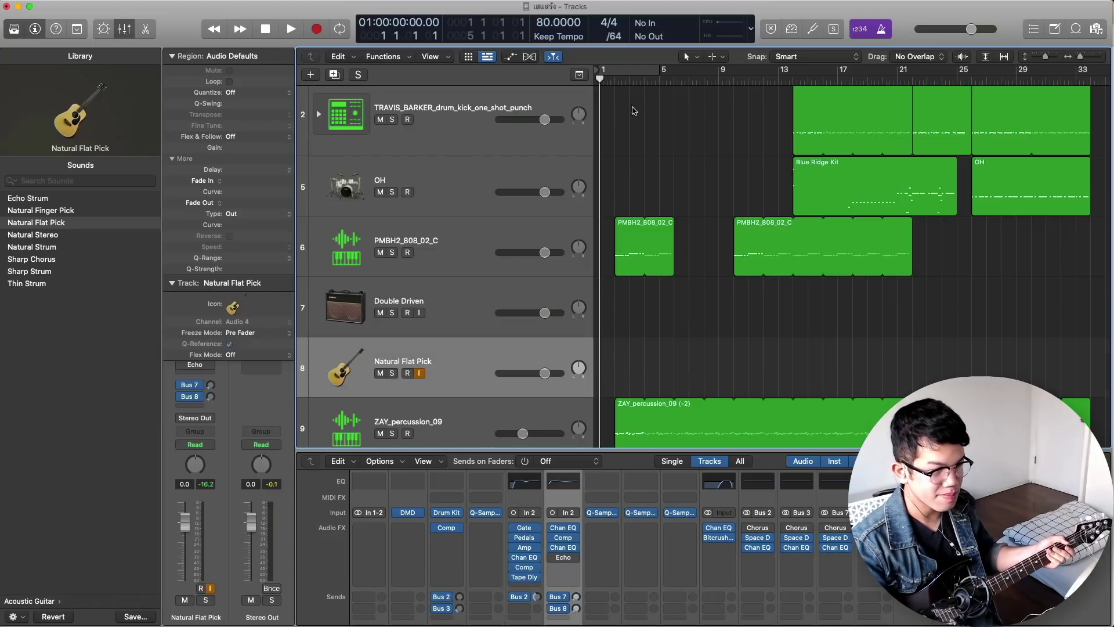
key(r)
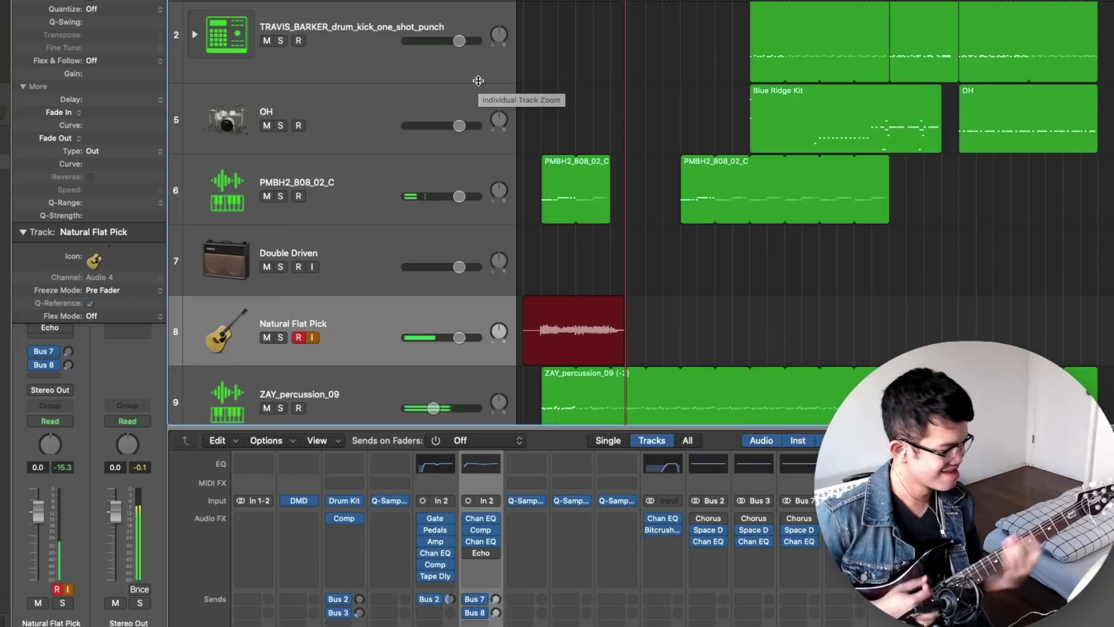
key(space)
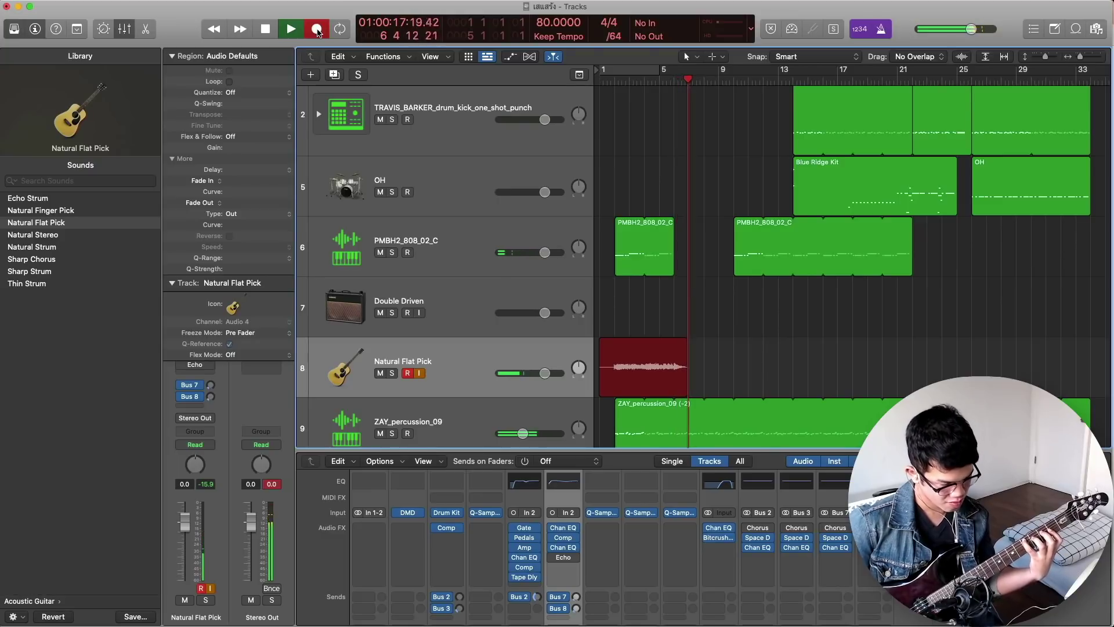
key(space)
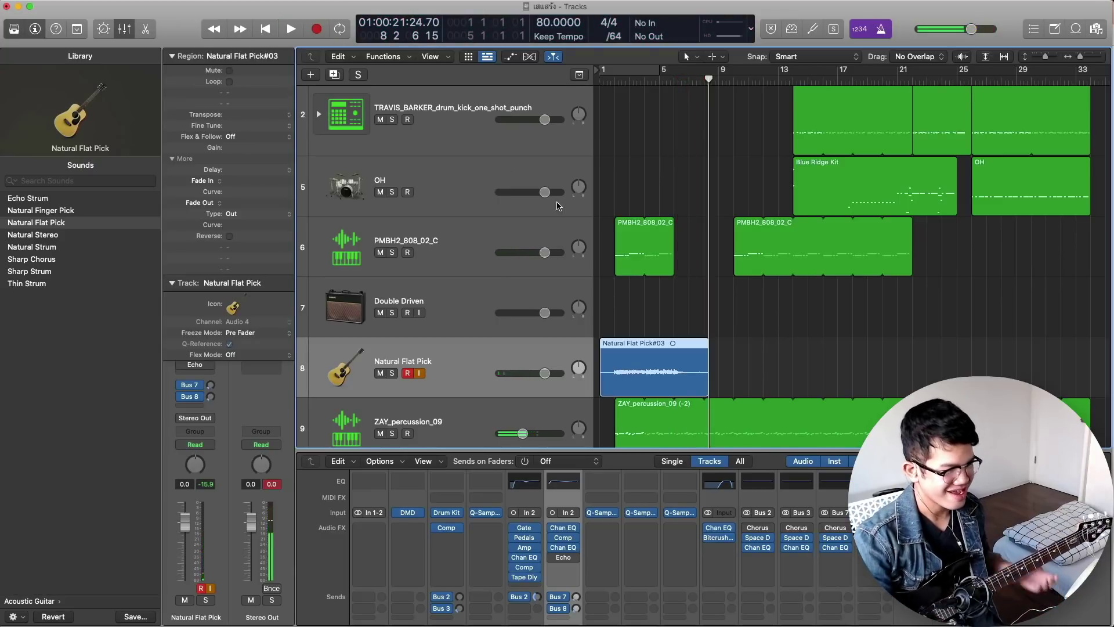
key(Return)
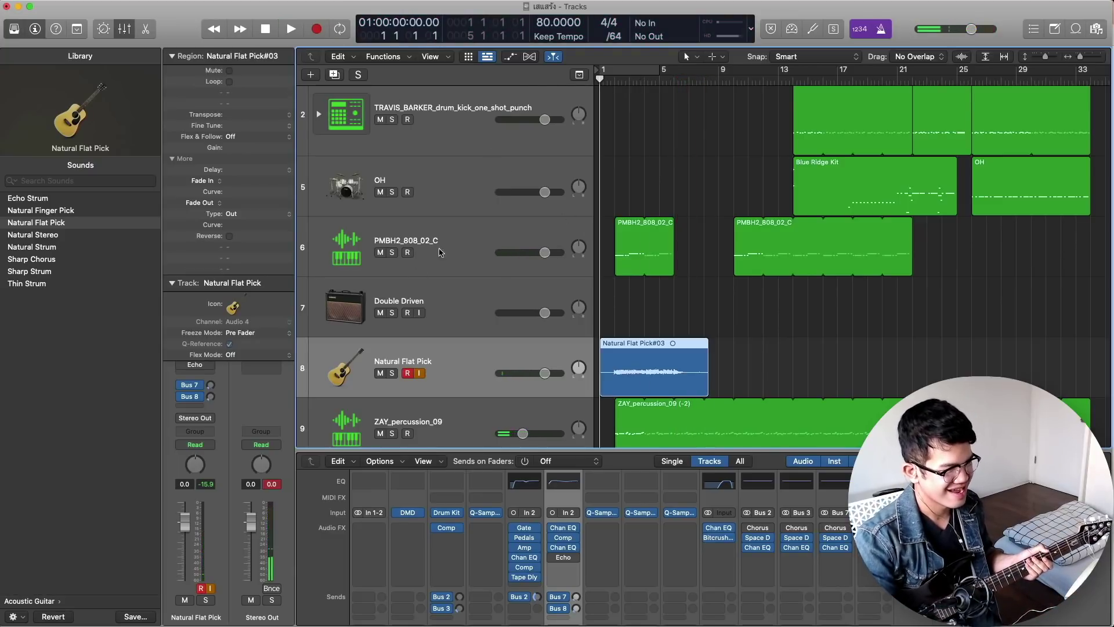
Record a second guitar take from bar 1 on the Double Driven track.
click(404, 302)
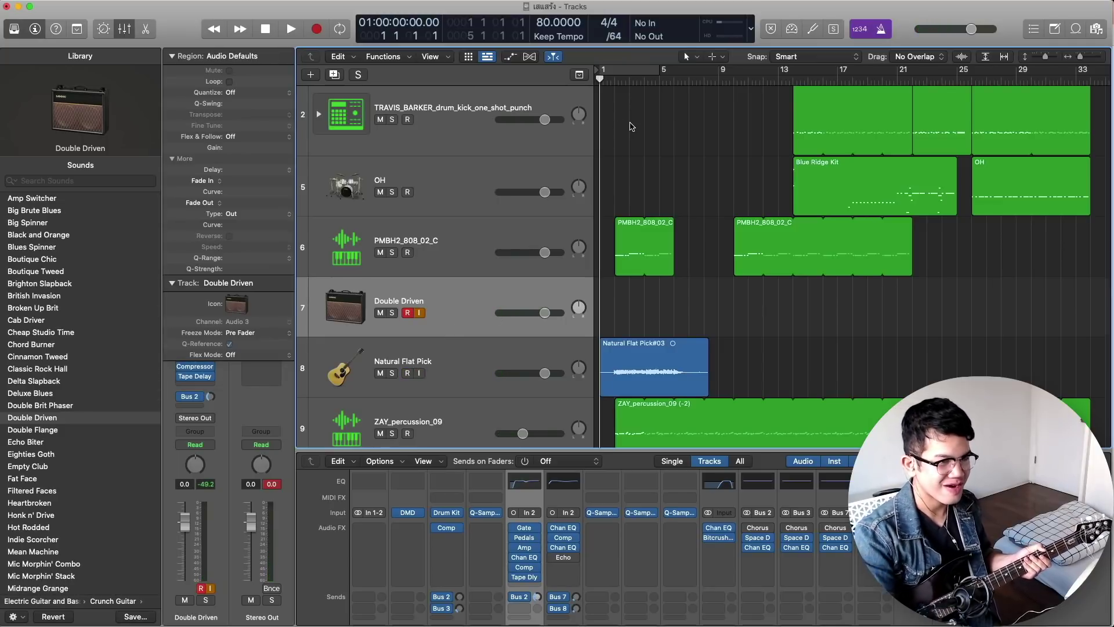
click(318, 35)
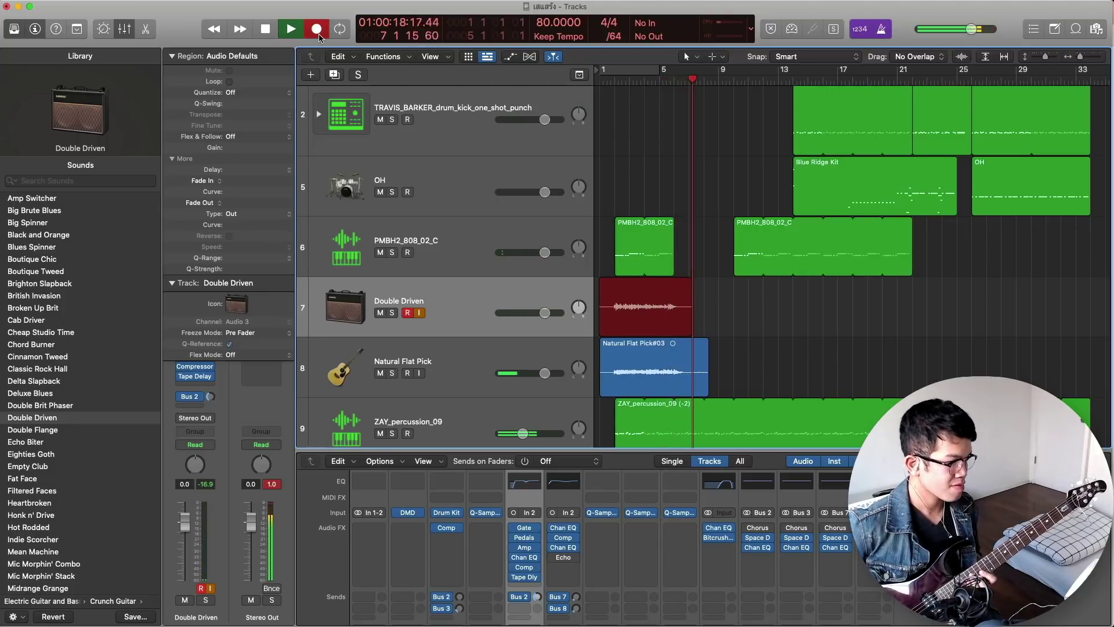
key(space)
Split the recorded Natural Flat Pick region at bars 2 and 6 with the Scissors tool and return to the Pointer tool.
key(t)
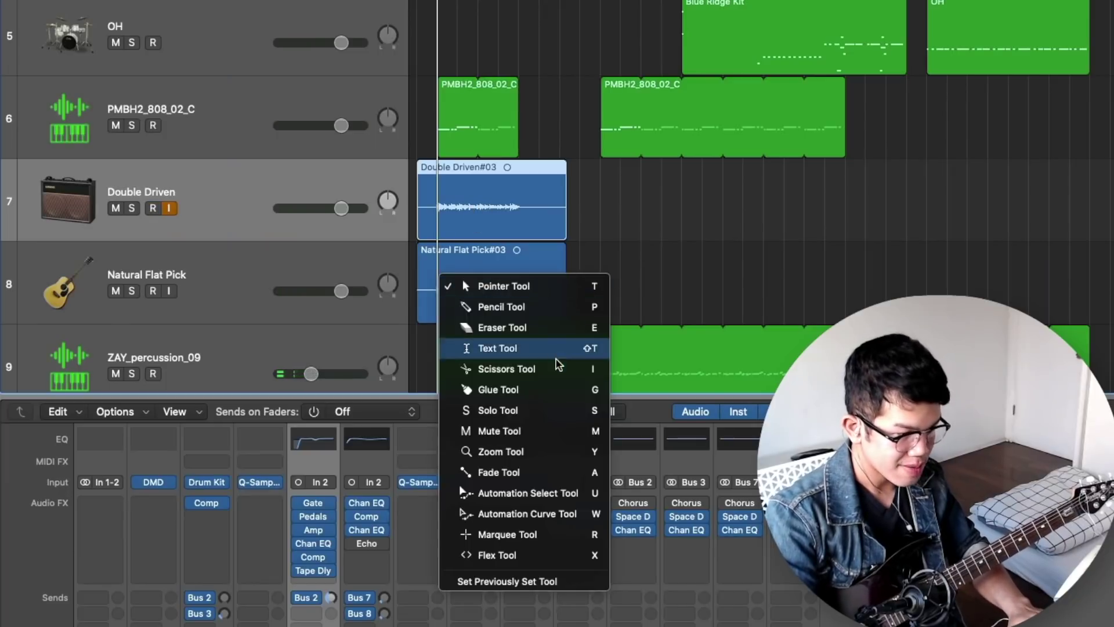
key(i)
click(440, 289)
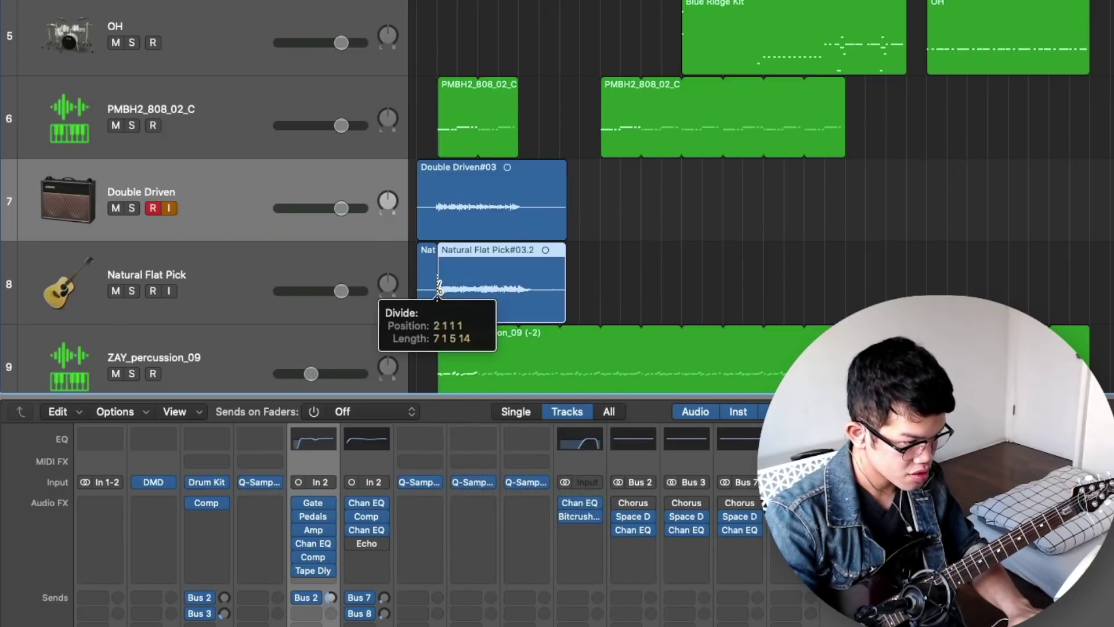
click(521, 293)
key(t)
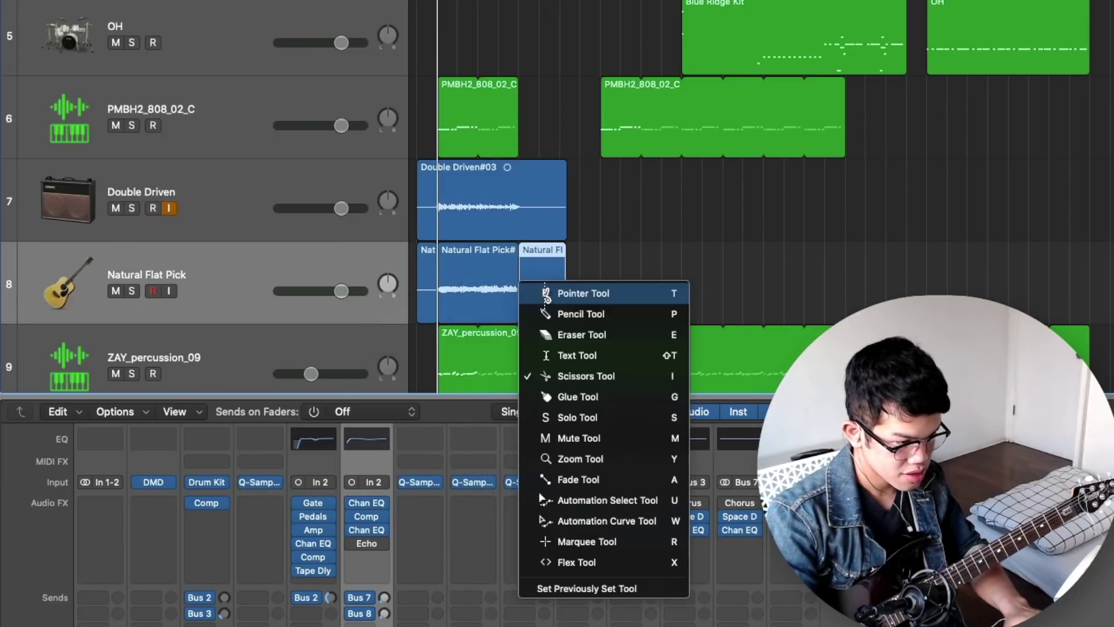
key(t)
Split the recorded Double Driven region at bar 6 with the Scissors tool.
key(t)
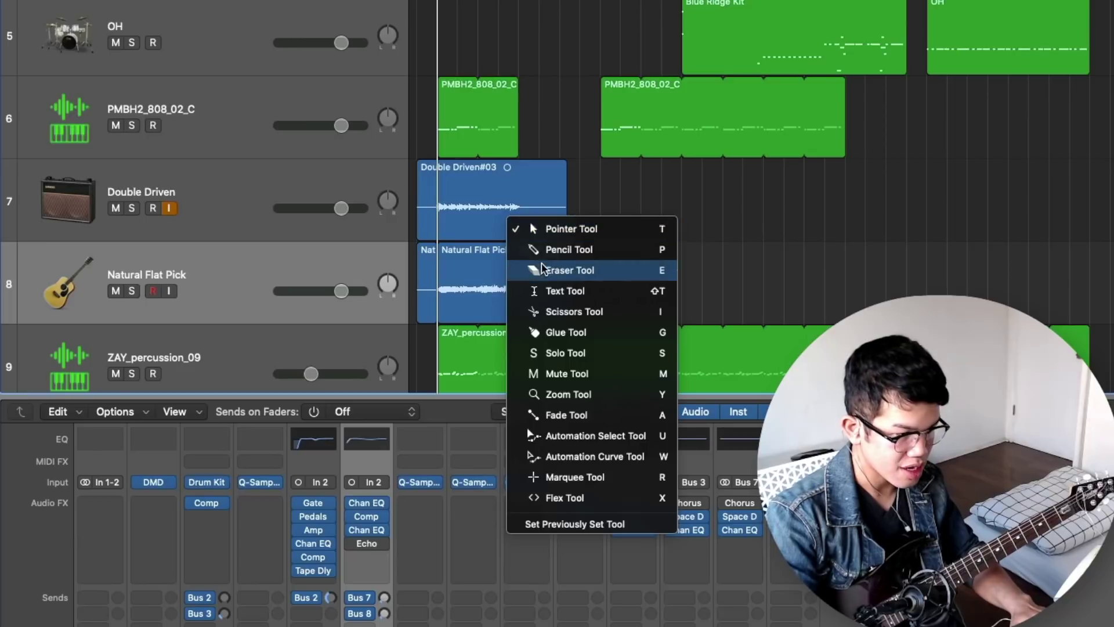
click(561, 312)
click(519, 206)
key(t)
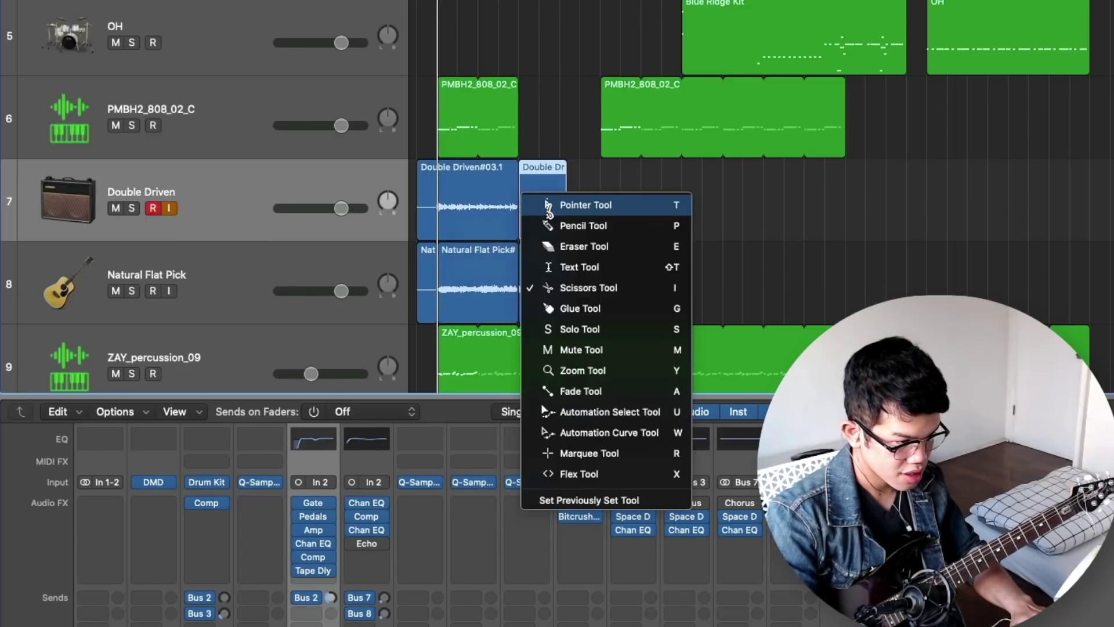
key(i)
Delete the Natural Flat Pick piece after bar 6, loop the trimmed region to bar 19 and play from about bar 5.
click(535, 268)
drag(518, 268, 781, 269)
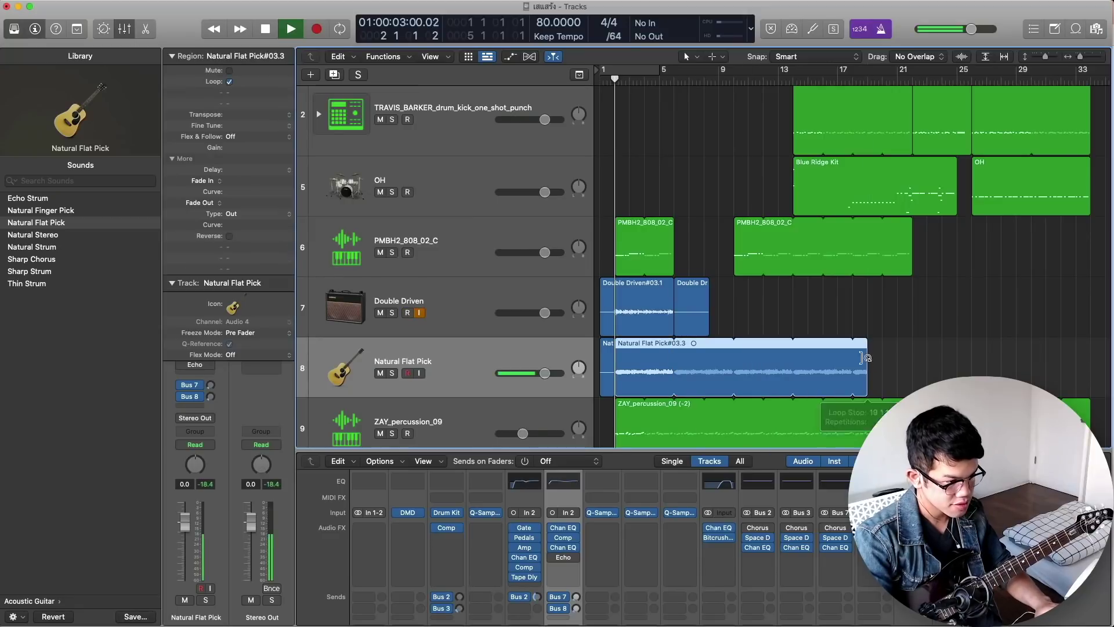
click(660, 78)
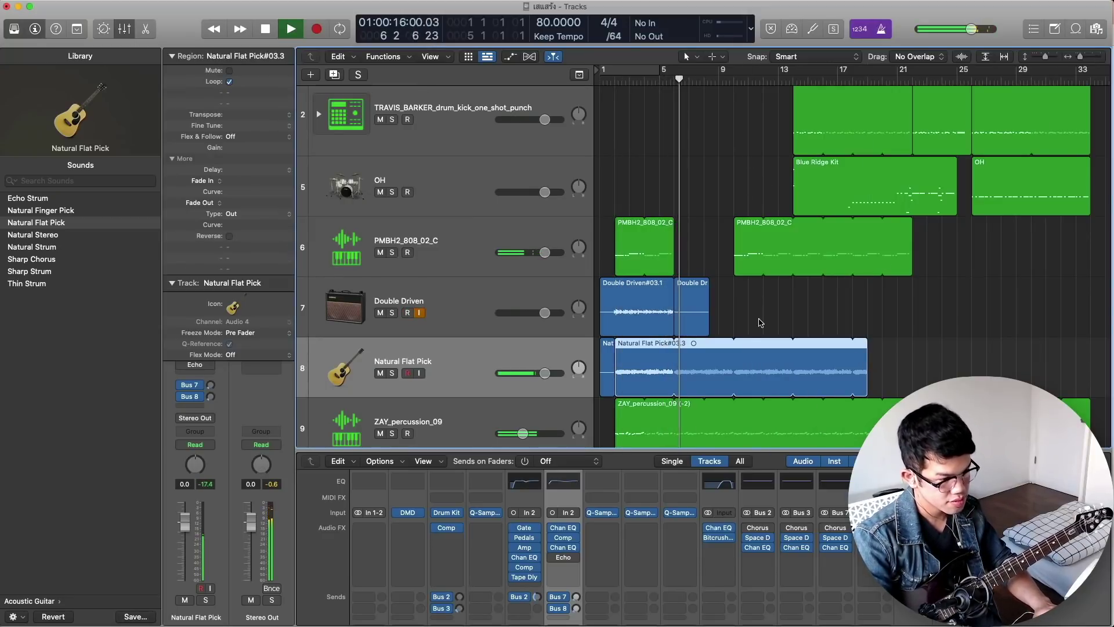
Delete the Double Driven piece after bar 6 and load the Amazing Tweed sound on the Natural Flat Pick track.
click(702, 305)
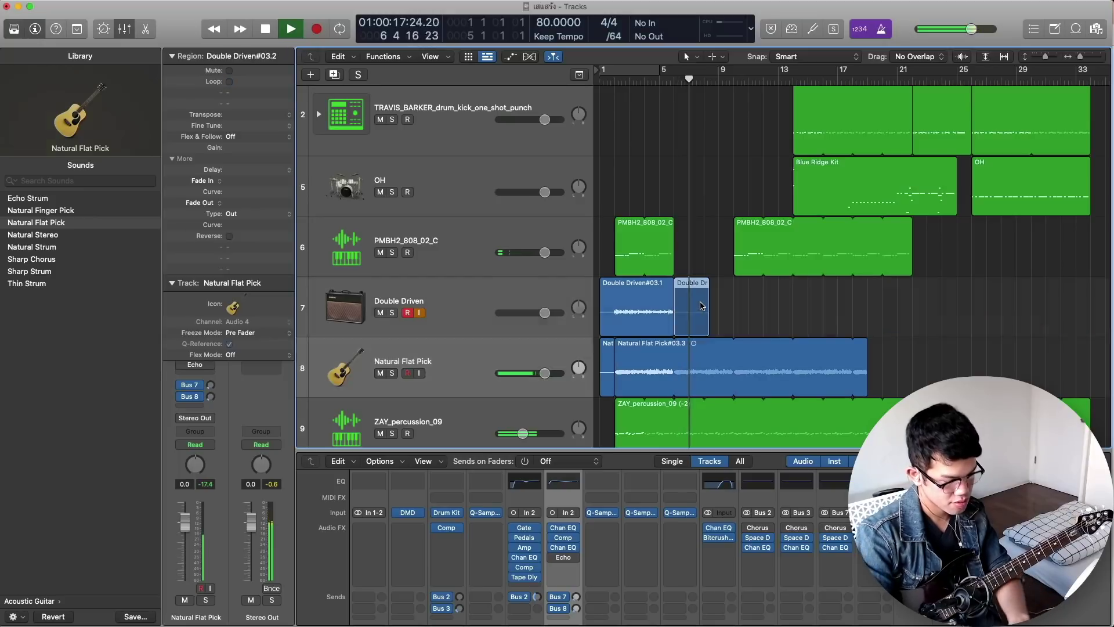
key(Delete)
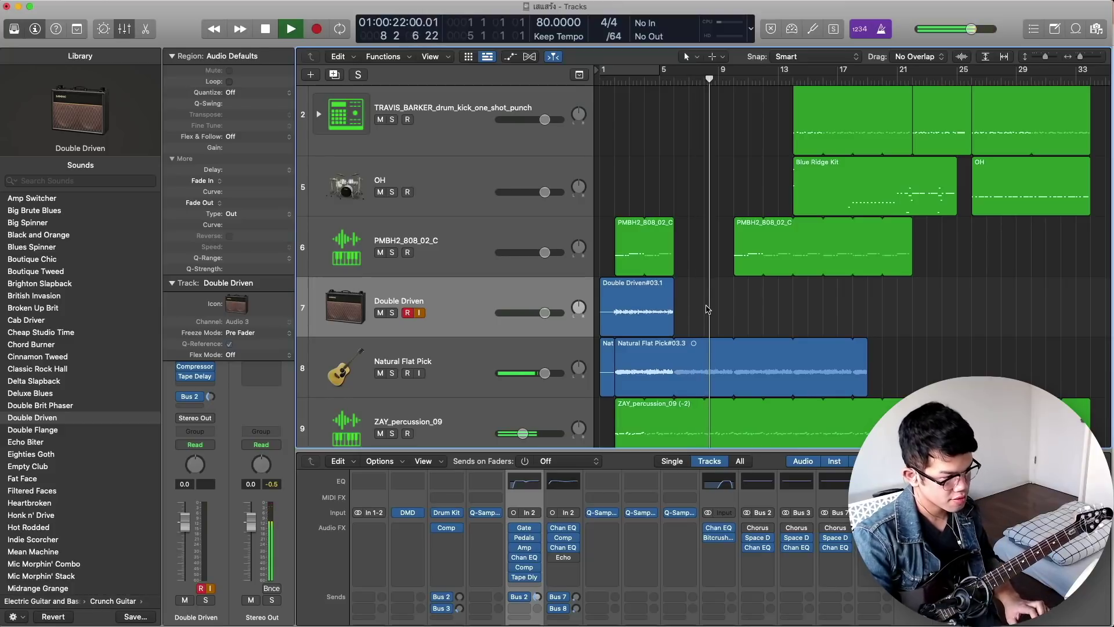
click(486, 372)
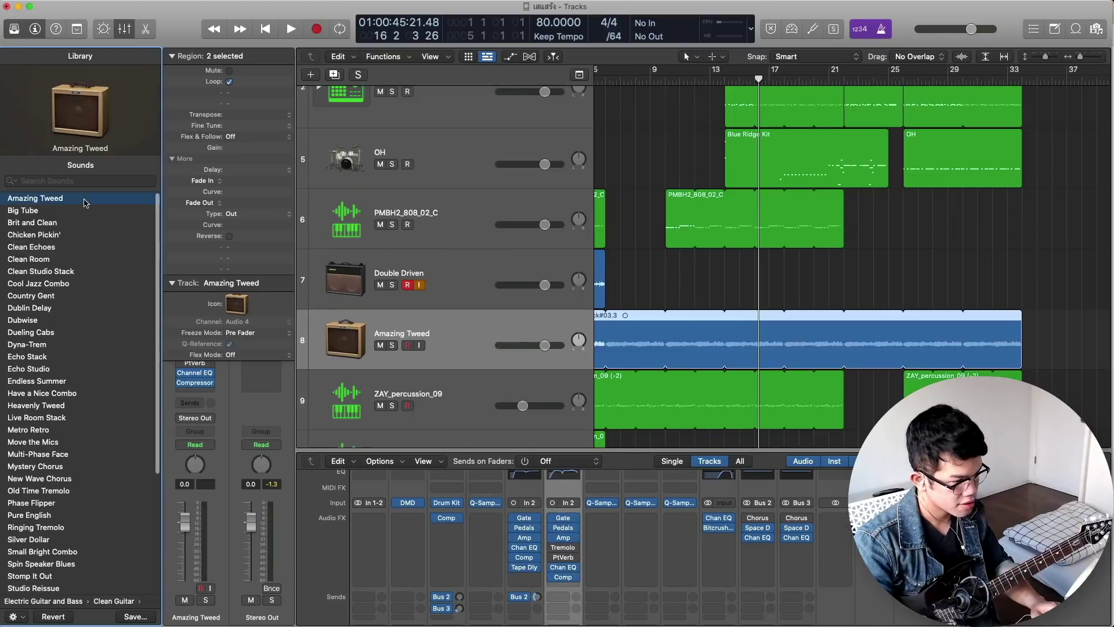
Play the project and audition several clean guitar sounds on the Amazing Tweed track, finishing with New Wave Chorus loaded.
key(space)
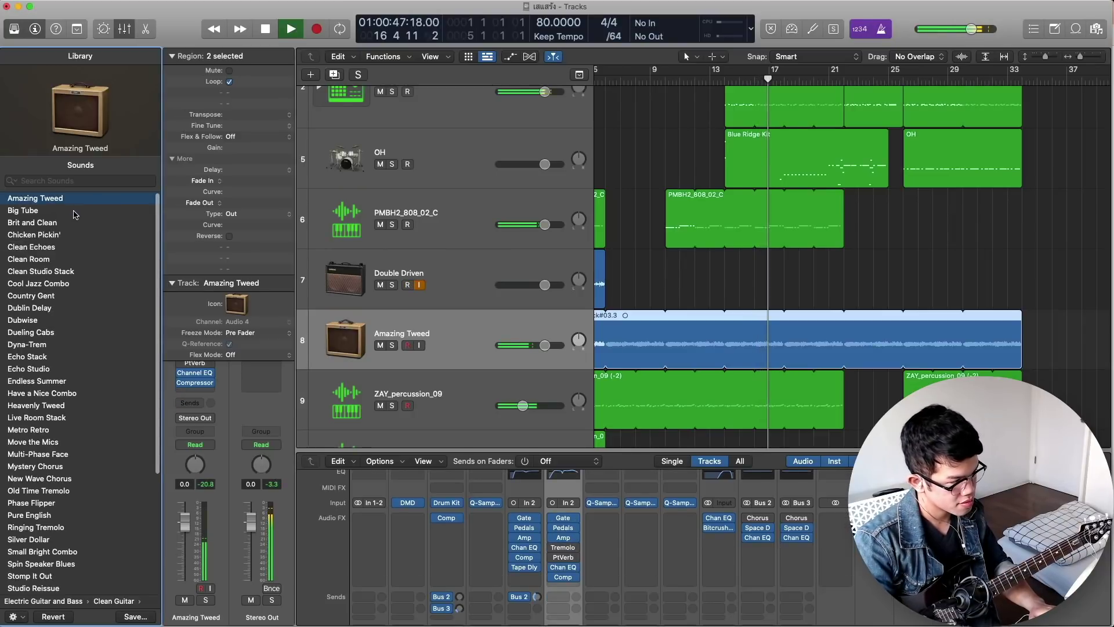
click(74, 213)
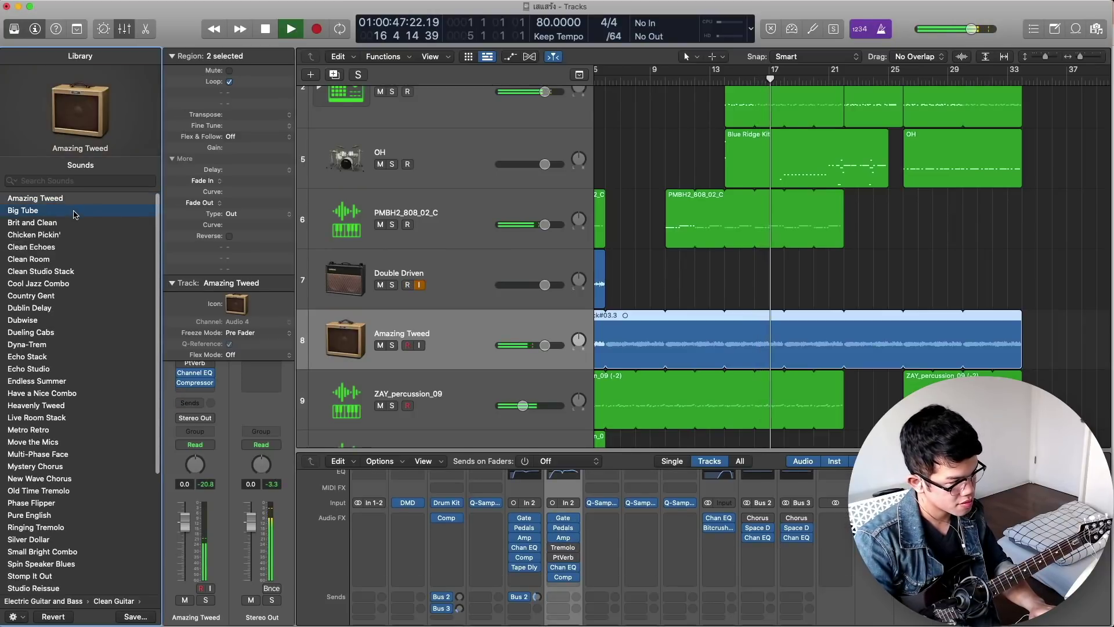
click(56, 345)
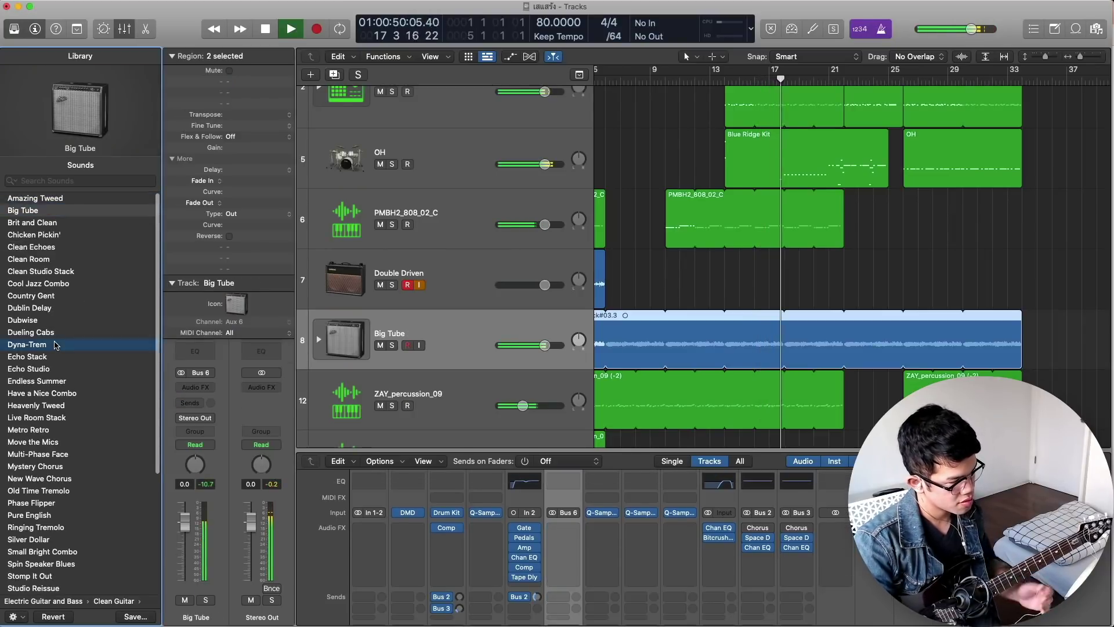
click(80, 406)
click(80, 418)
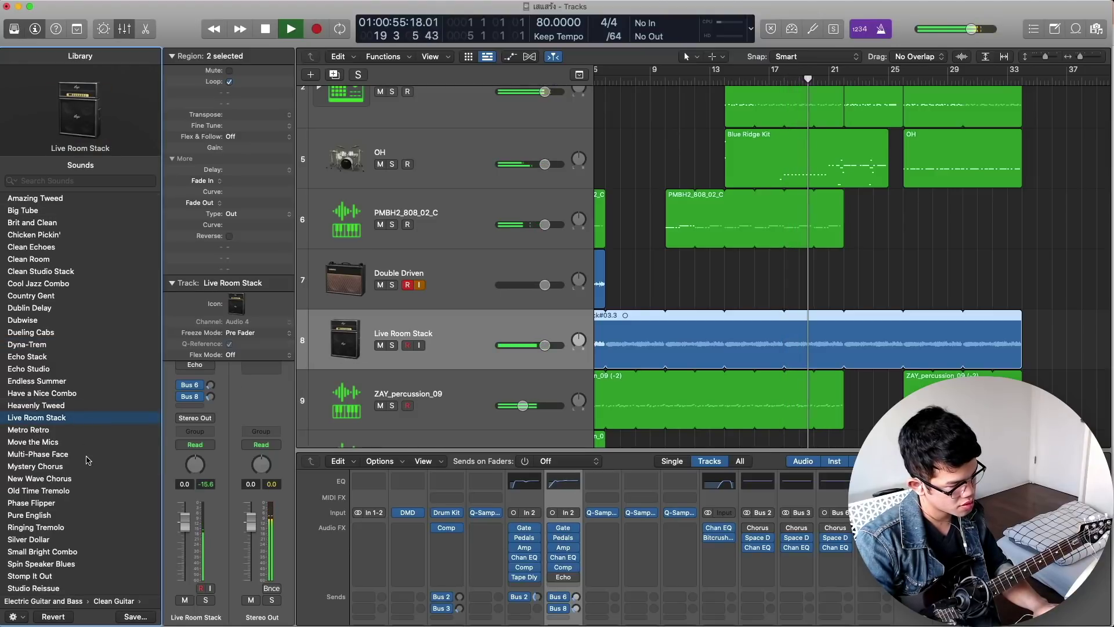
click(78, 490)
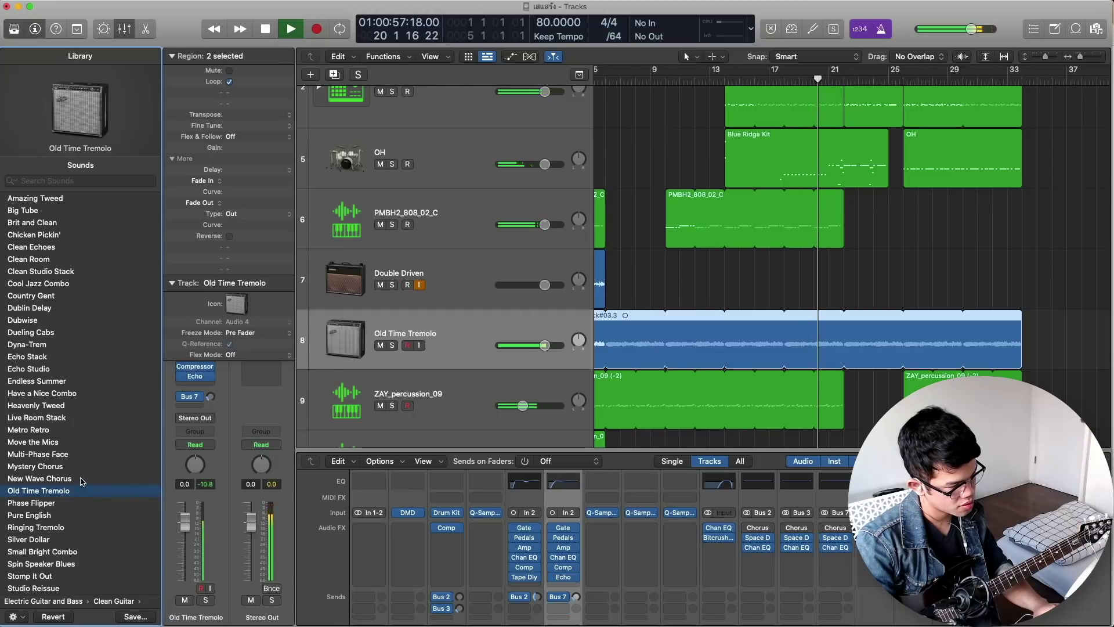
click(81, 479)
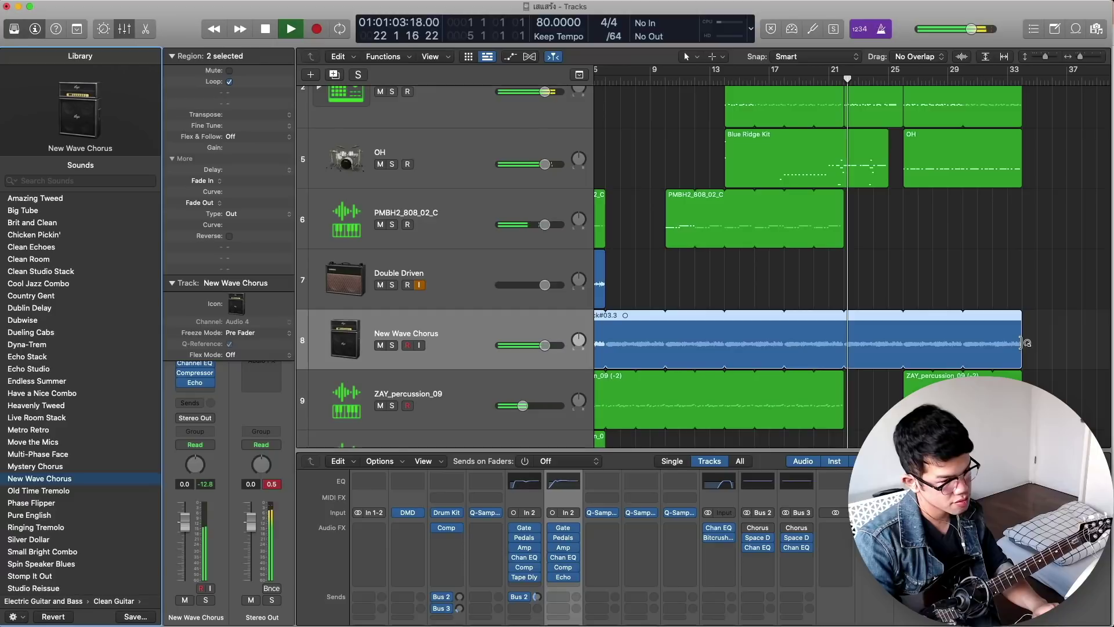
Shorten the looped guitar region on the New Wave Chorus track to end at bar 22 and play through its ending.
key(space)
drag(1021, 344, 844, 344)
click(800, 80)
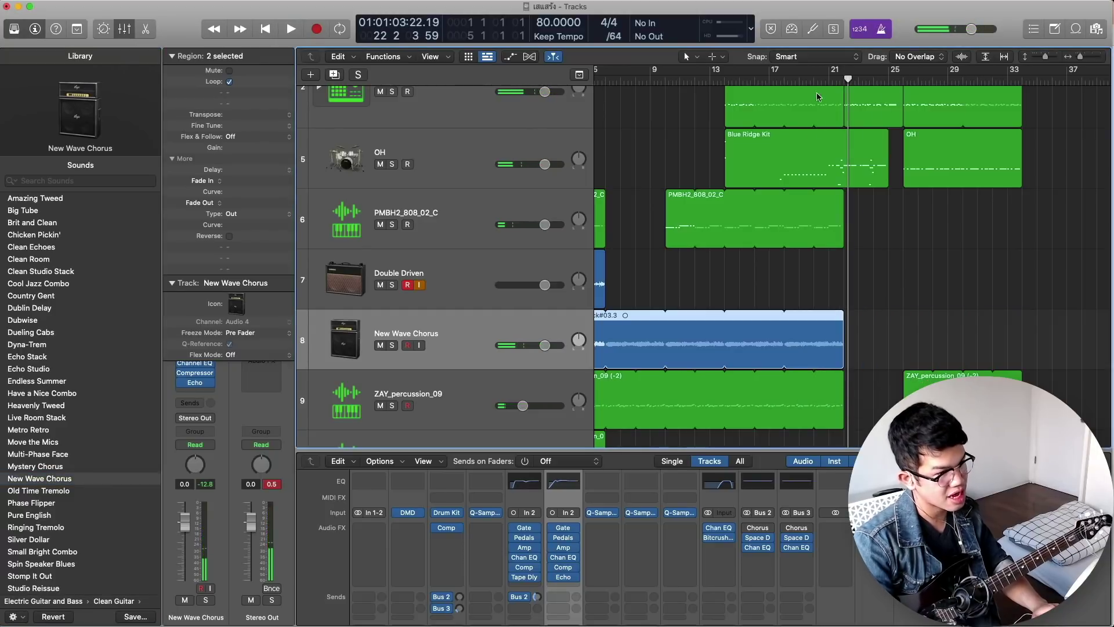
key(space)
scroll(803, 81, up, 2)
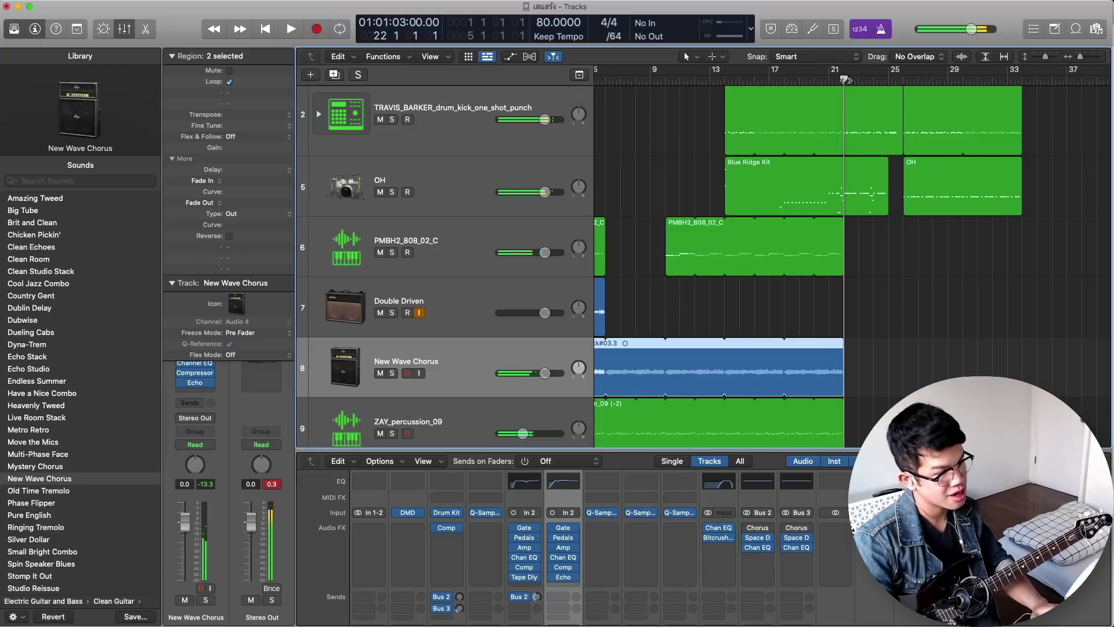
scroll(852, 162, up, 3)
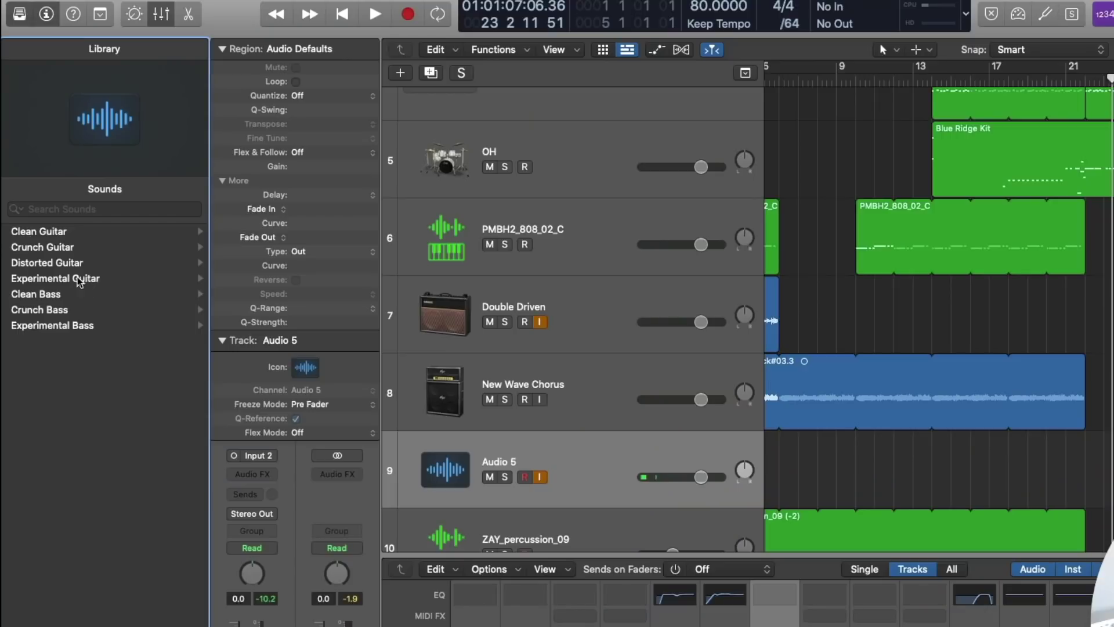
Load the British Metal distorted guitar sound on the Audio 5 track and record a part from about bar 20 to 26.
click(67, 267)
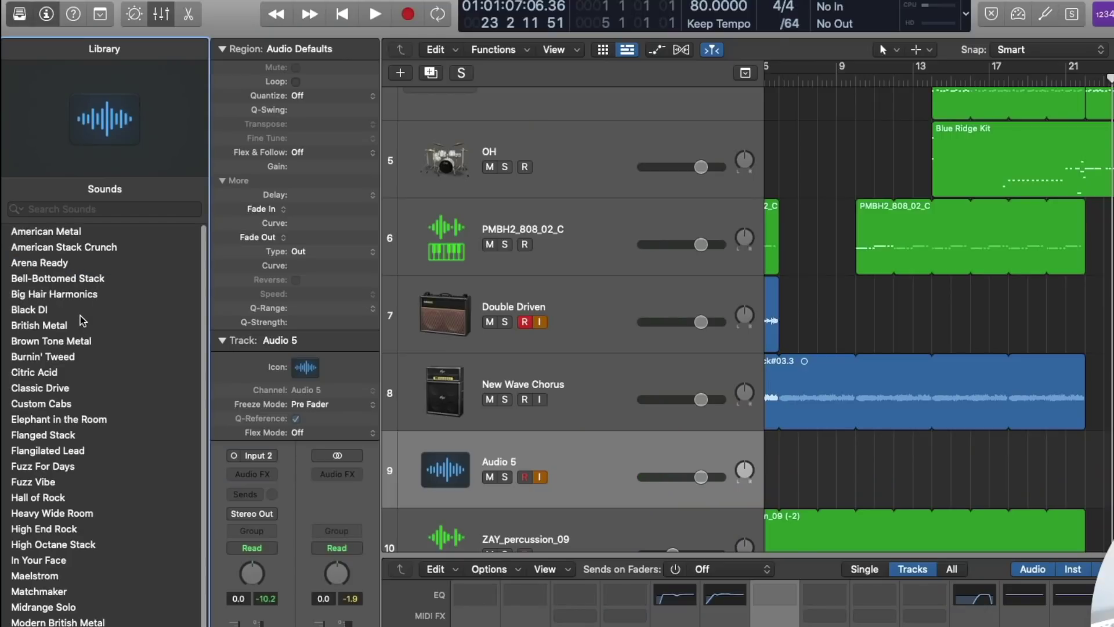
click(52, 326)
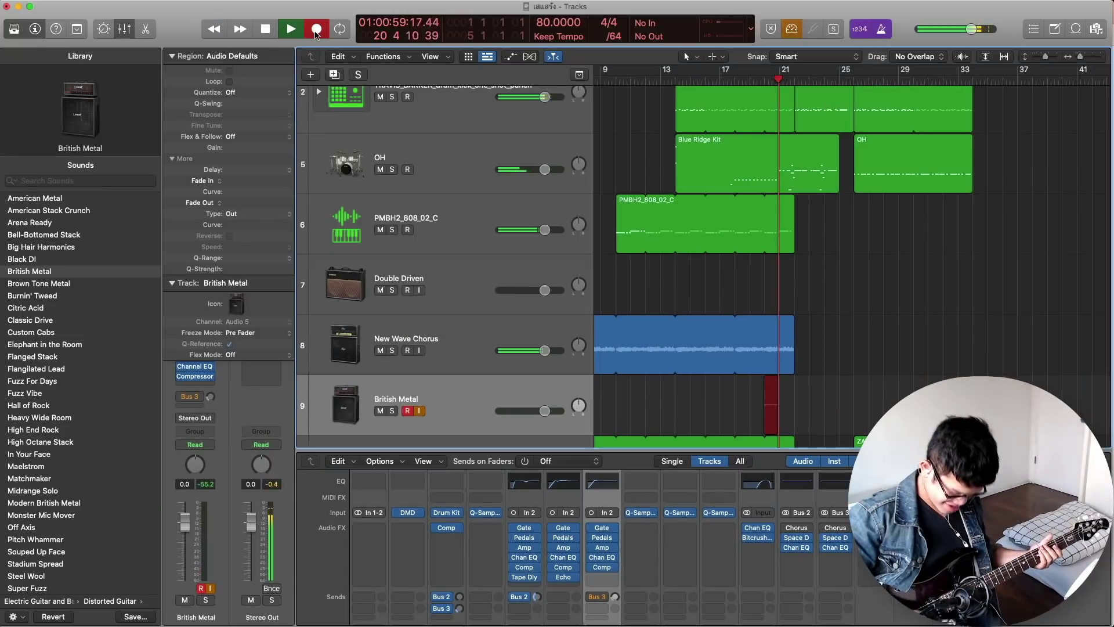
click(316, 29)
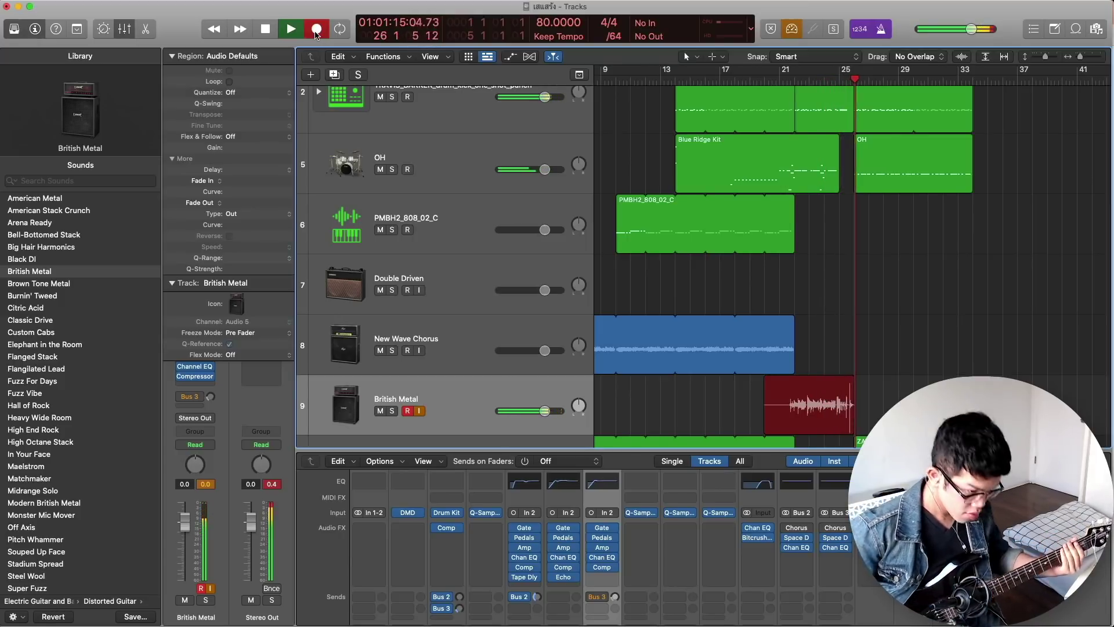
key(space)
Record the continuation of the British Metal guitar part from about bar 25 to 34.
key(space)
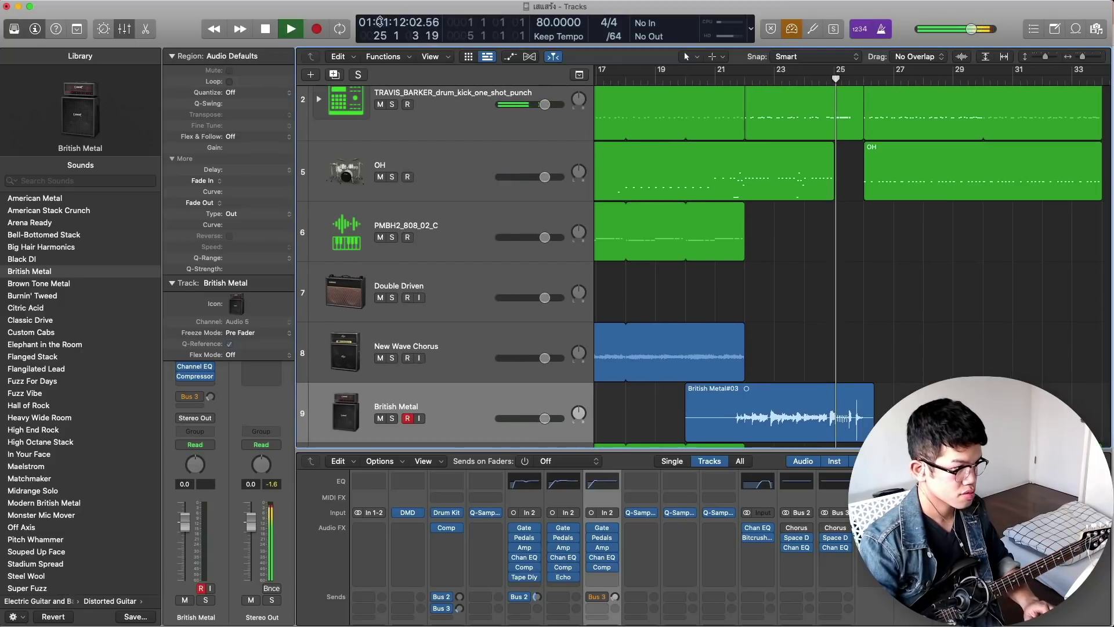
click(317, 29)
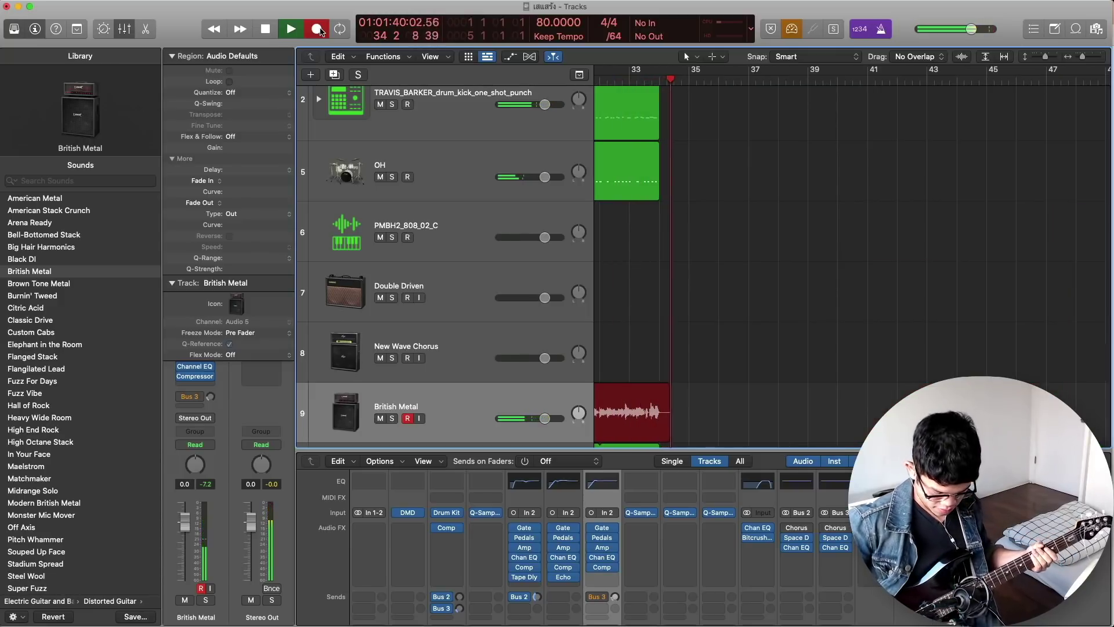
key(space)
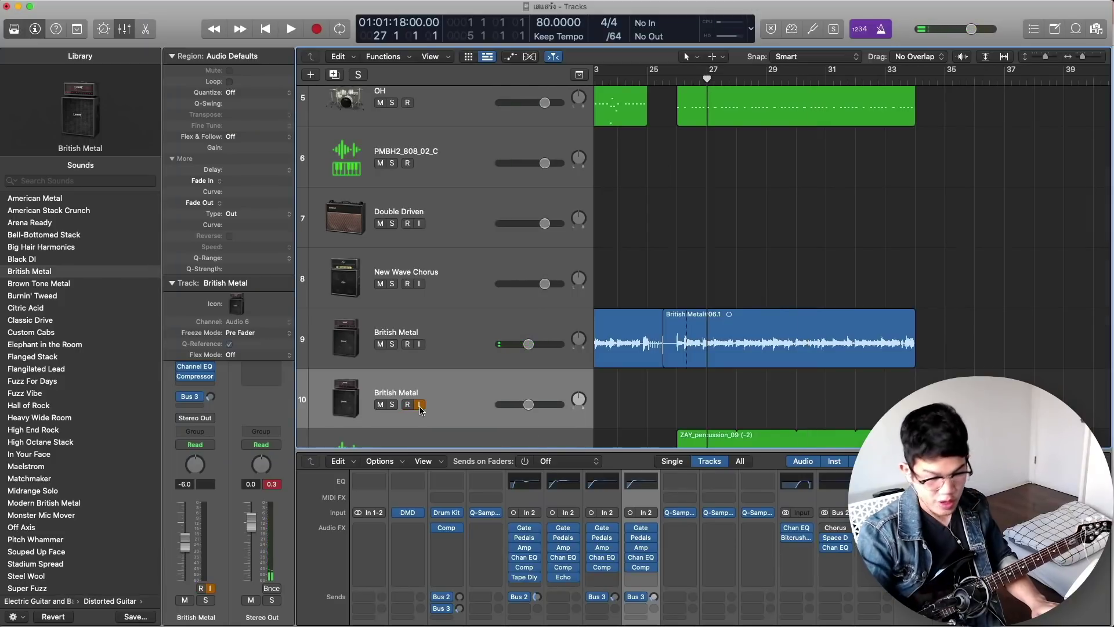
Record a part on the second British Metal track from about bar 26.5 to 31 and trim its end to about bar 30.
click(316, 29)
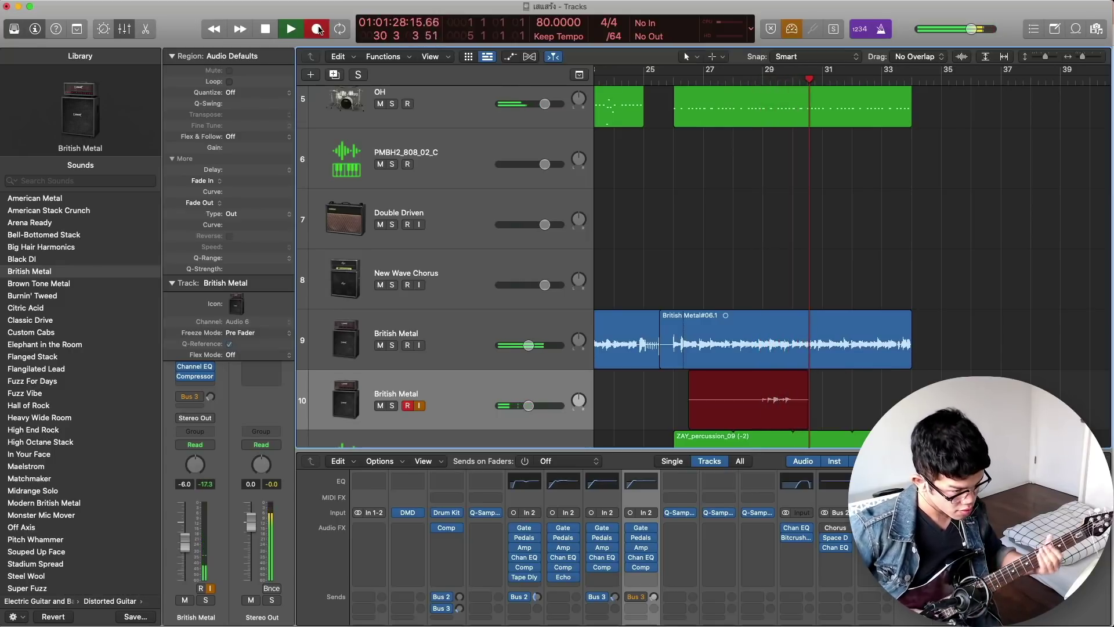
key(space)
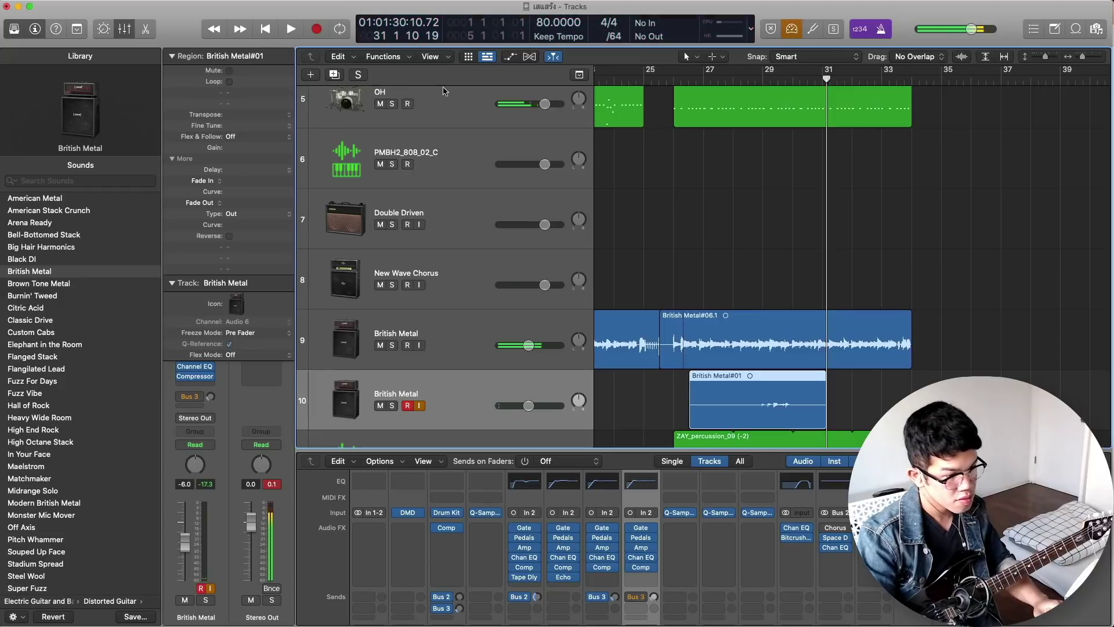
drag(826, 422, 800, 422)
drag(1082, 57, 1080, 57)
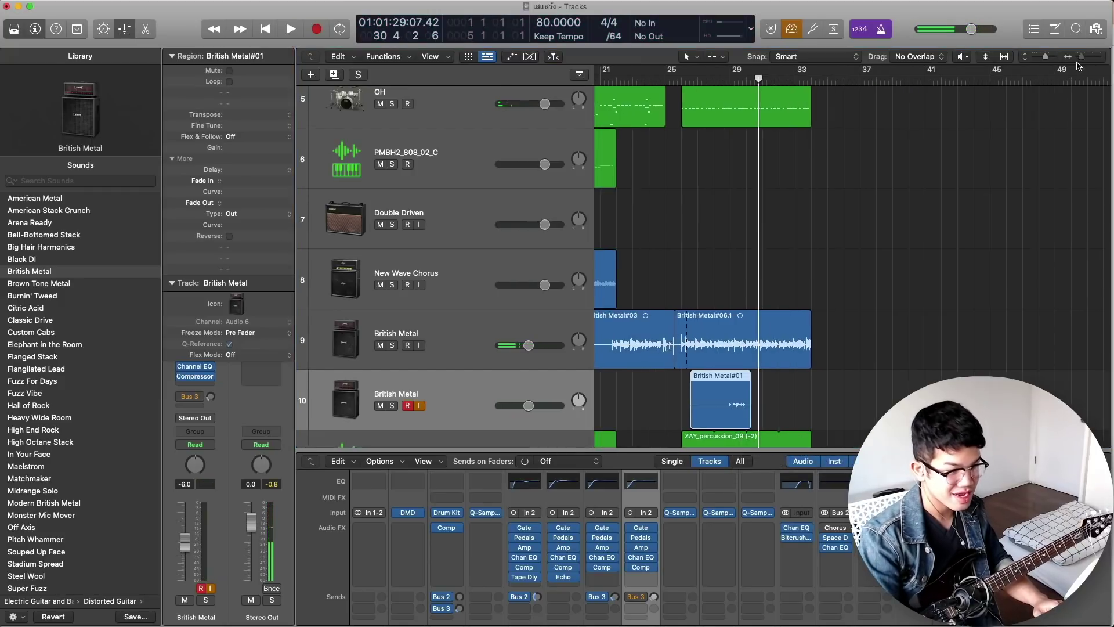
Open the Pedalboard on the first British Metal track and slightly lower the Drive of the Vintage Drive pedal.
click(404, 330)
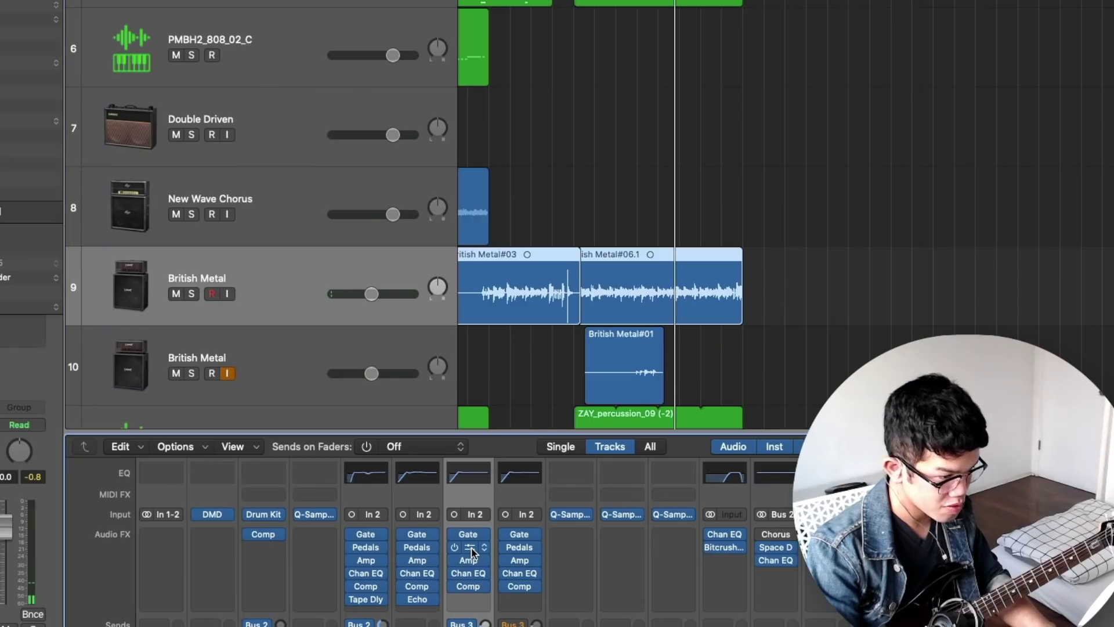
click(601, 537)
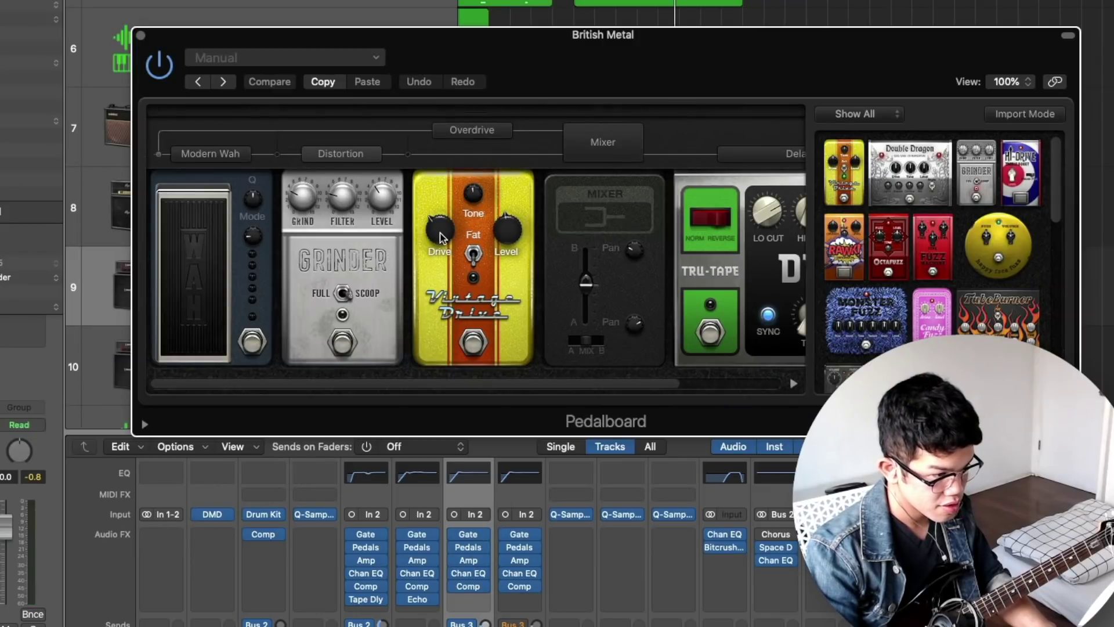
drag(439, 237, 437, 245)
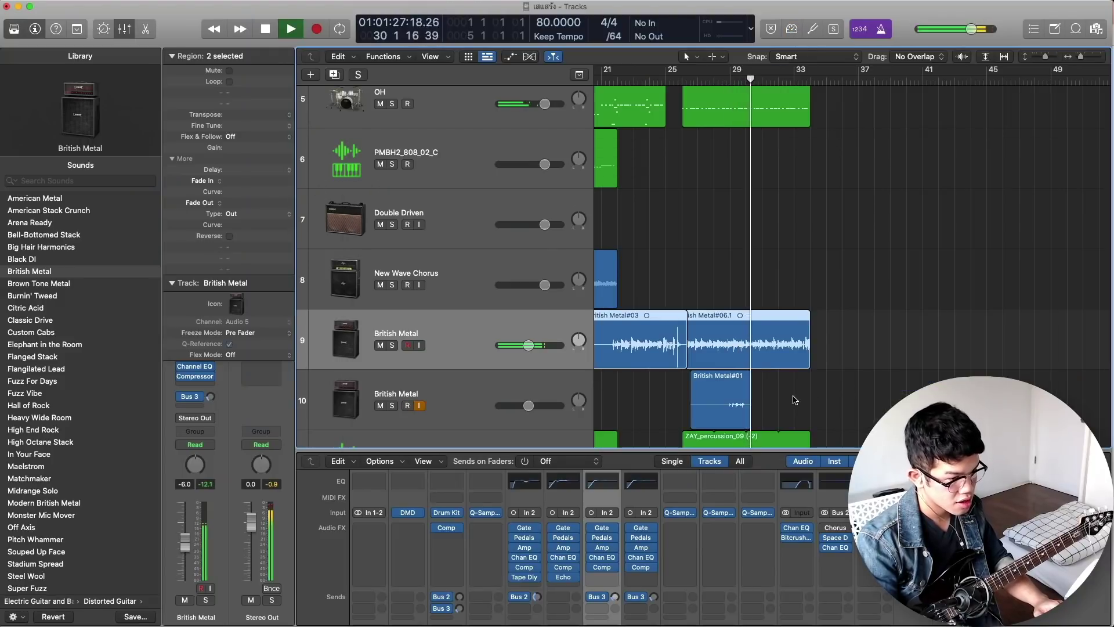
Undo the last edit to the first British Metal track's regions and set the boundary between them at about bar 26.
drag(688, 361, 674, 359)
key(super+z)
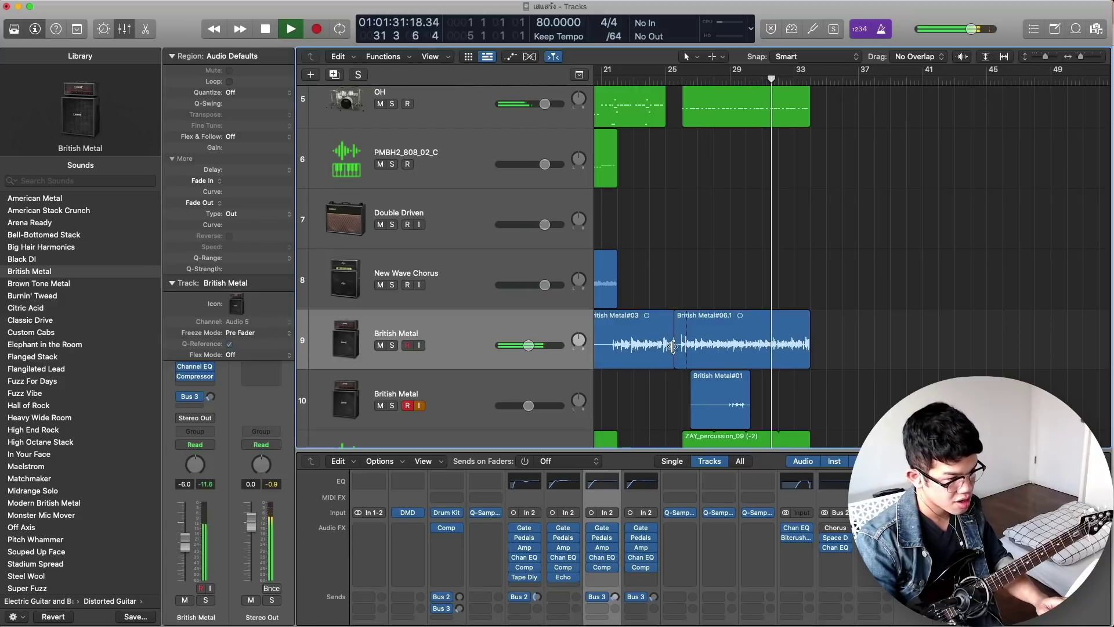
click(681, 352)
key(space)
Create a new audio track, place the playhead at bar 25 and check the track's input options, keeping Input 2.
key(alt+super+n)
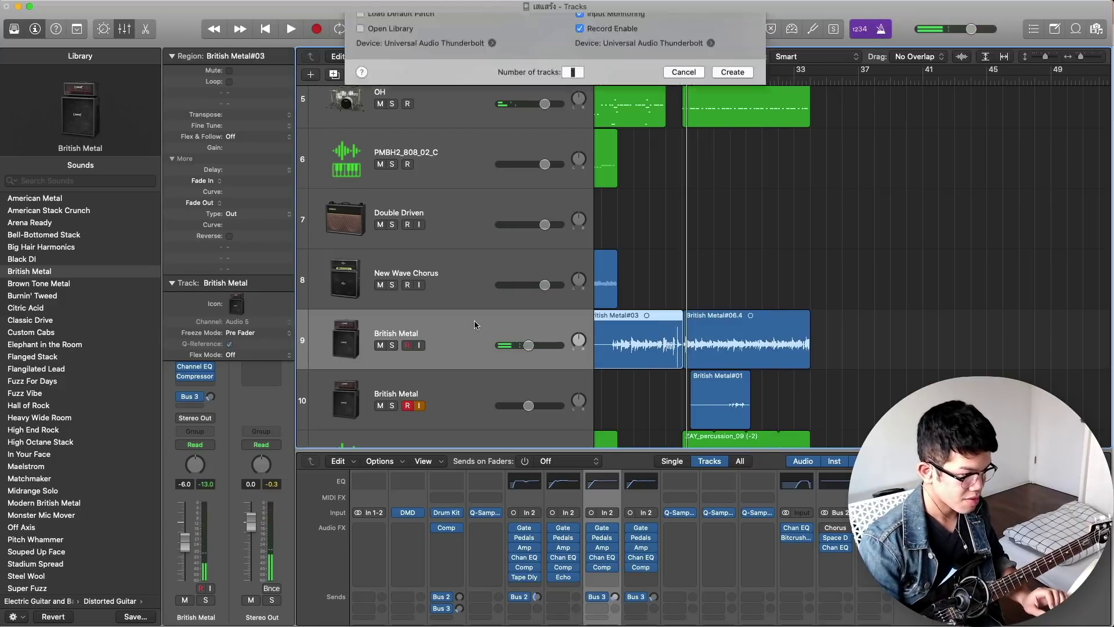
key(Return)
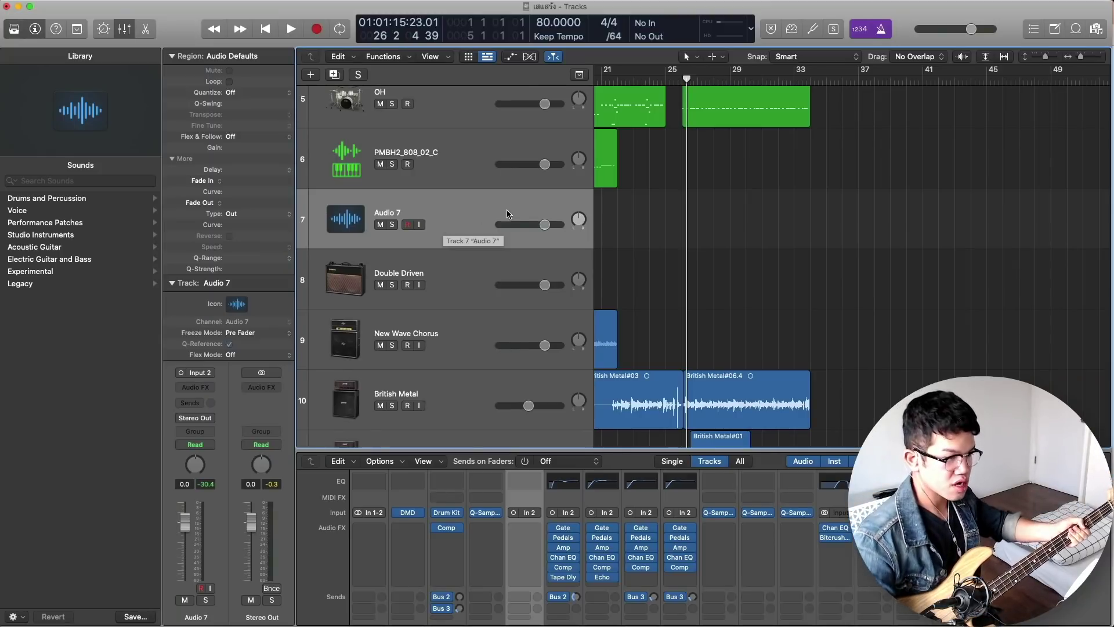
click(669, 96)
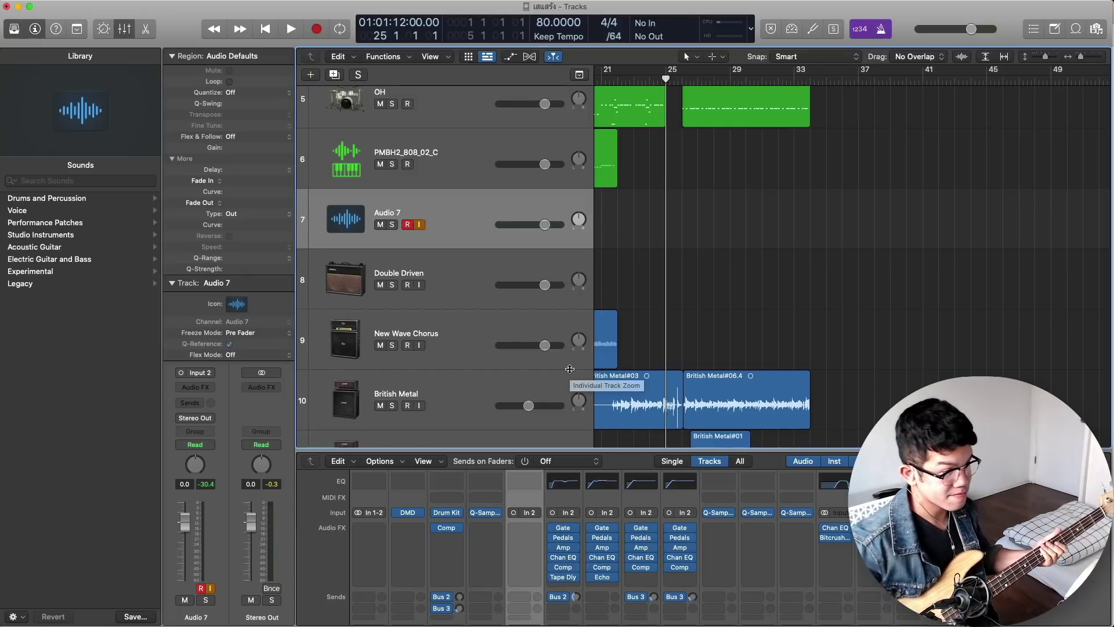
scroll(570, 369, down, 1)
scroll(696, 378, left, 10)
scroll(696, 379, right, 2)
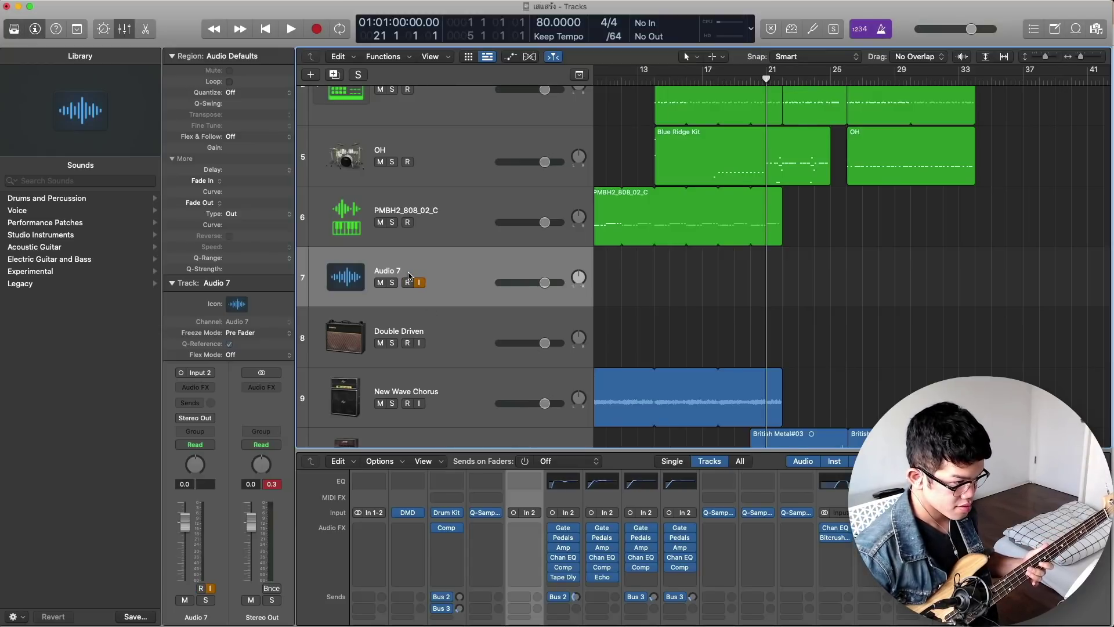
click(539, 516)
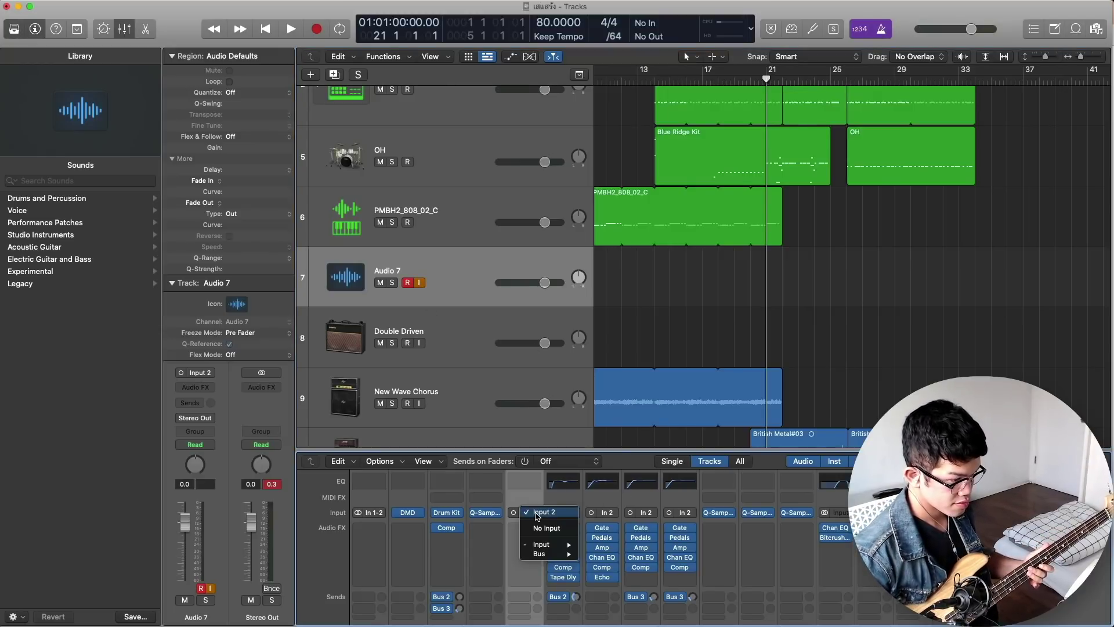
click(521, 487)
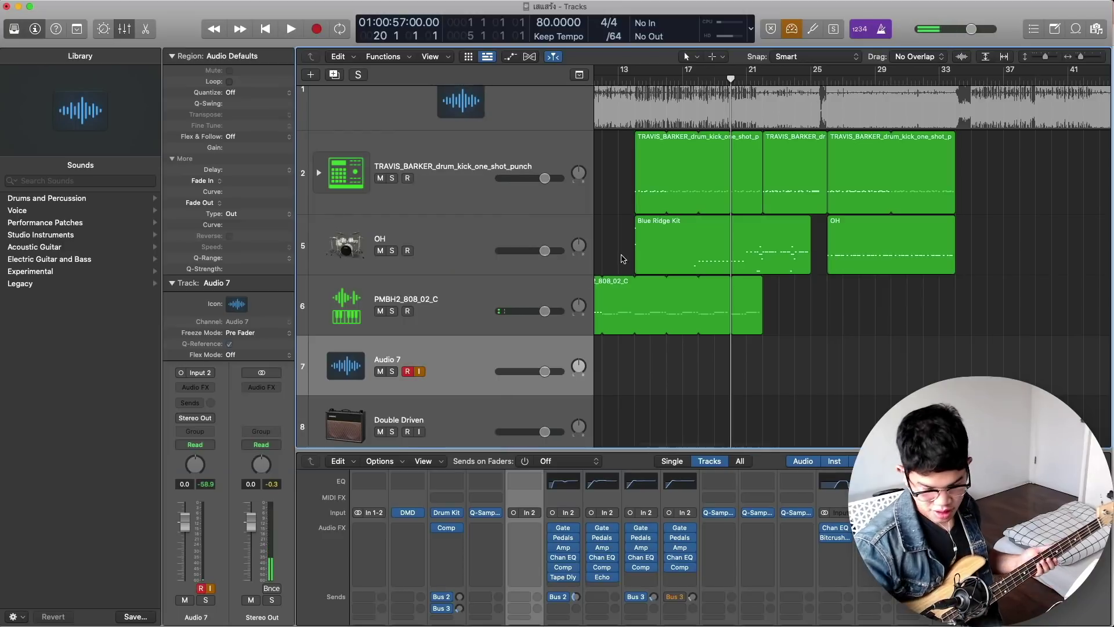
Discard a first bass take on the Audio 7 track and record a new one from about bar 19 to 35.
click(317, 32)
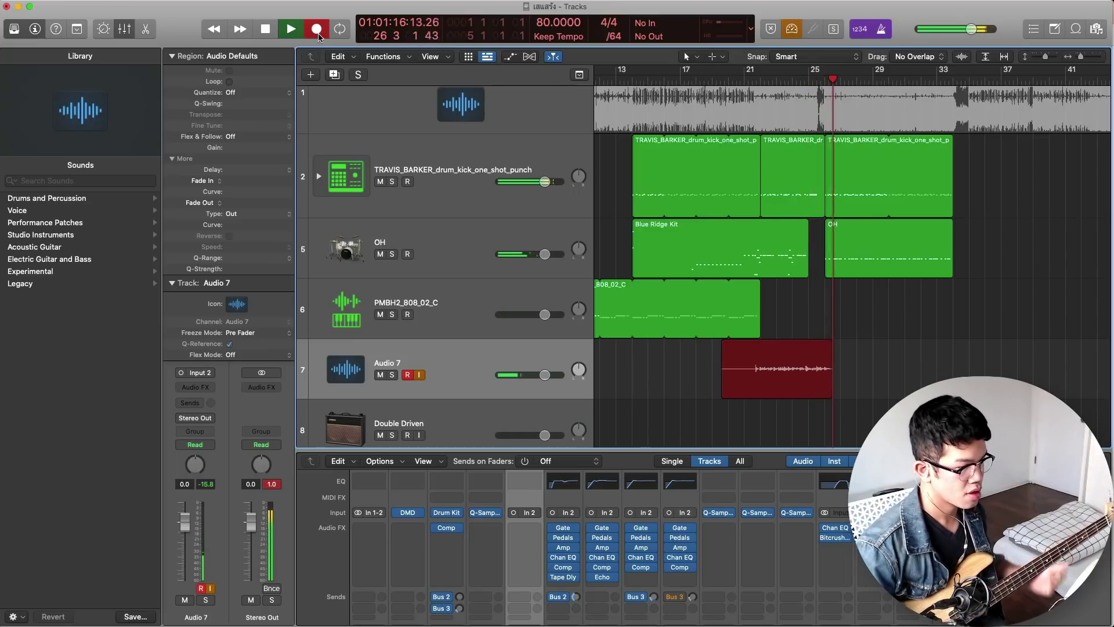
key(super+period)
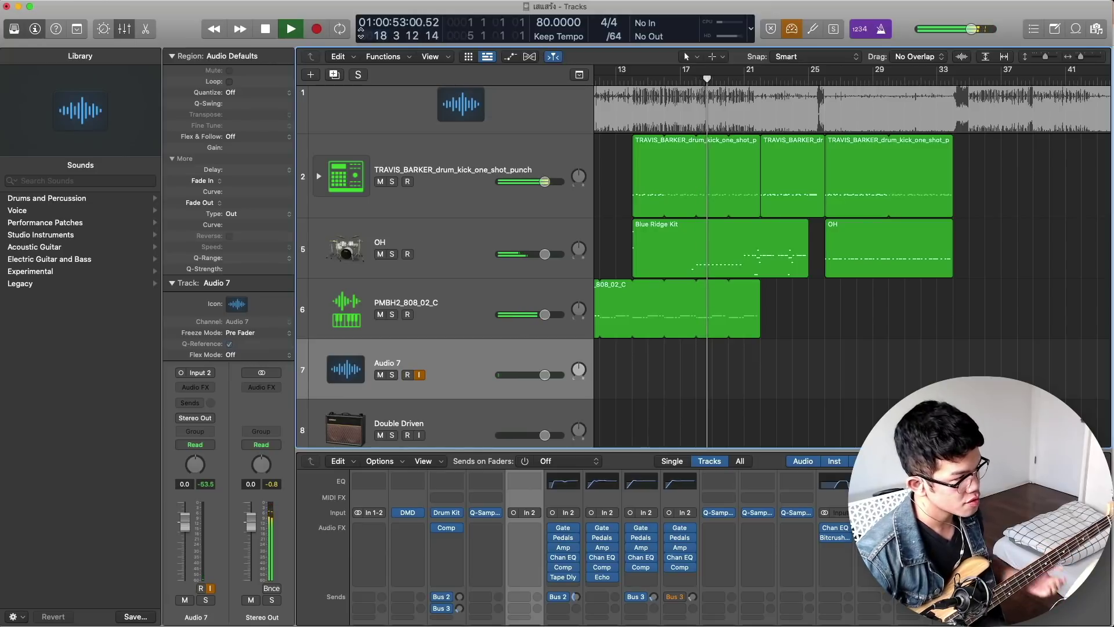
click(316, 31)
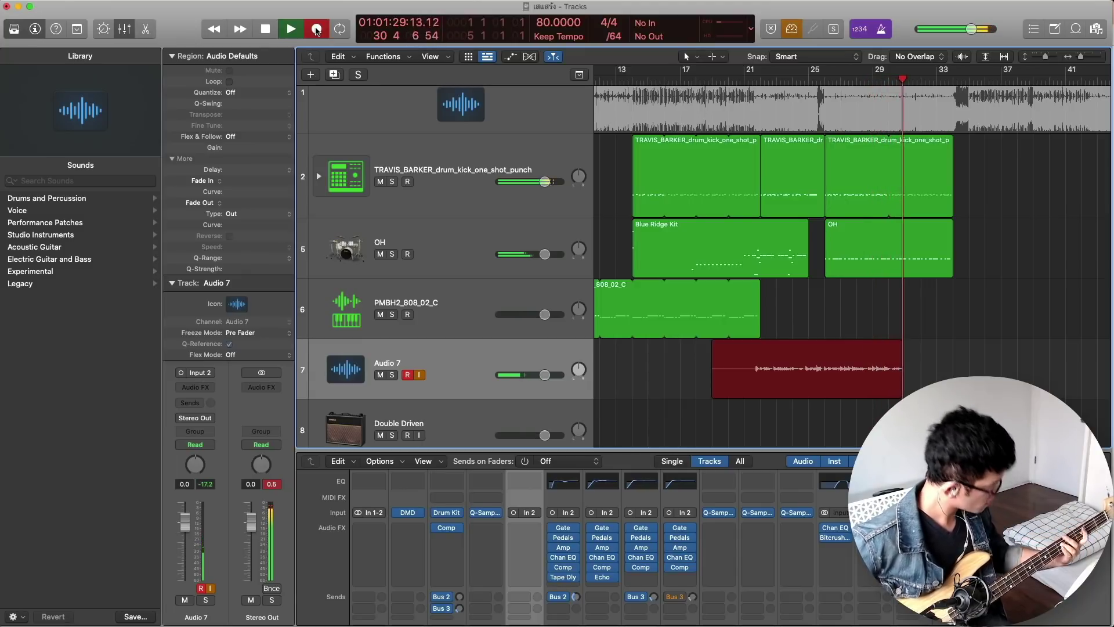
key(space)
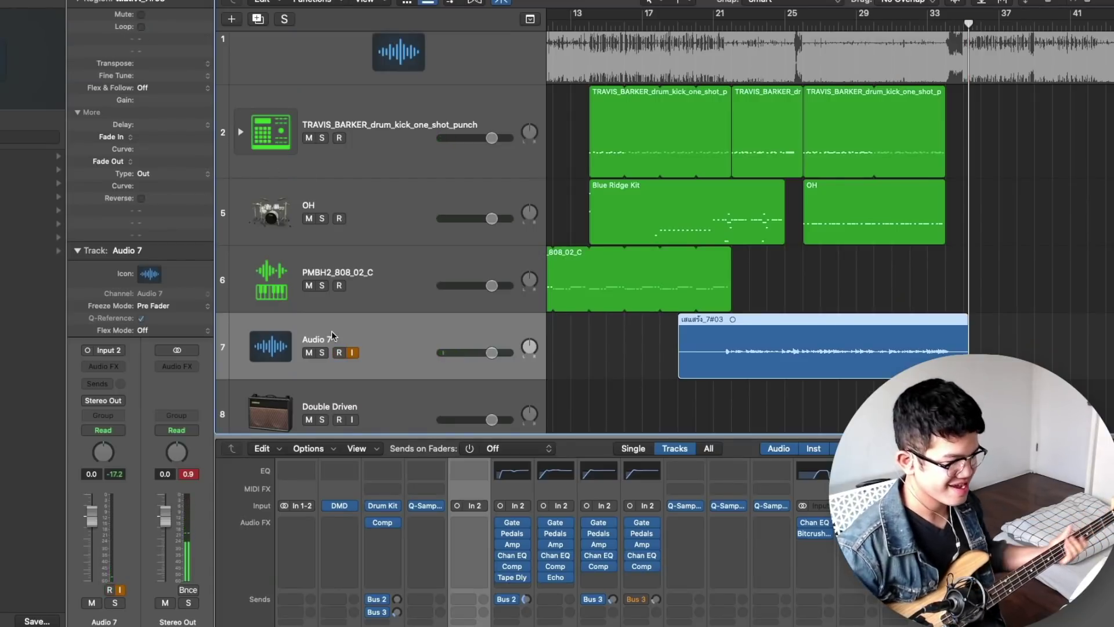
Rename the Audio 7 track as BASS.
right_click(332, 336)
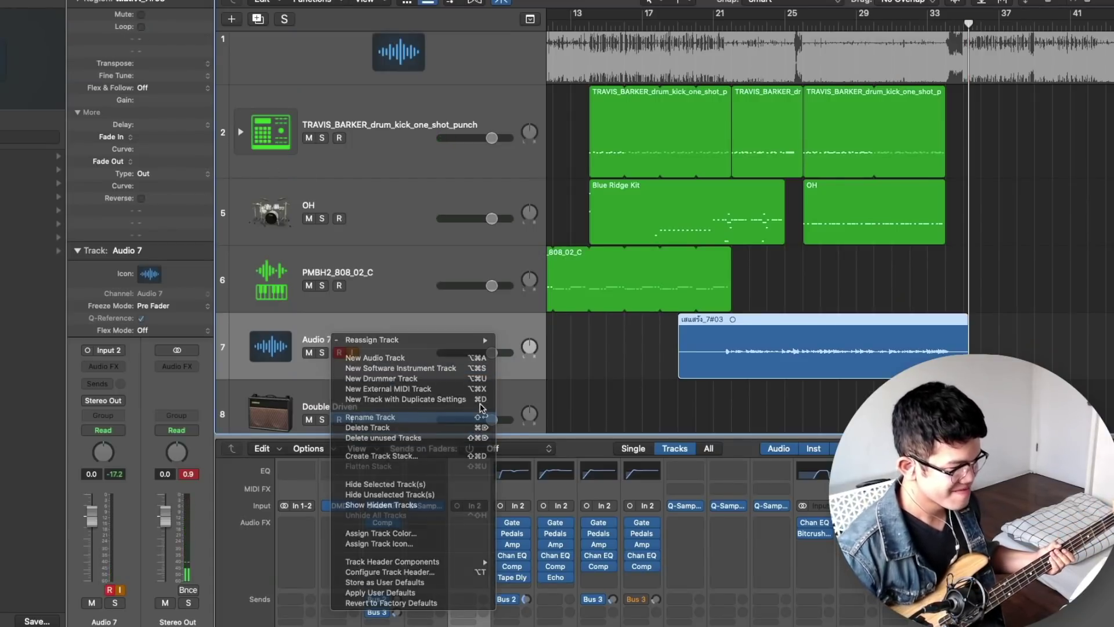
click(480, 409)
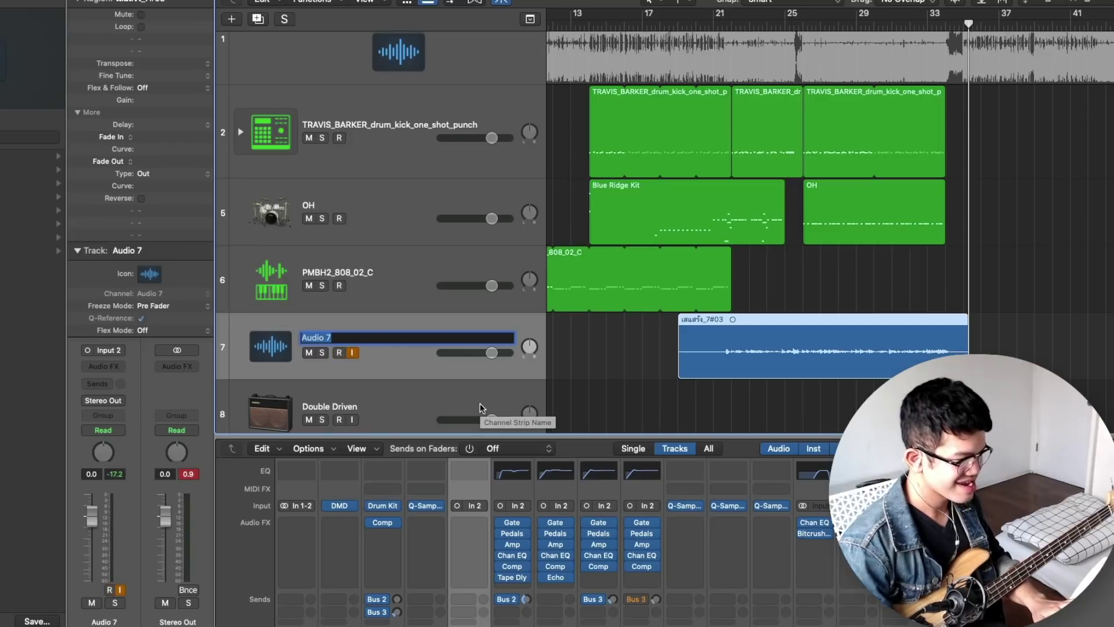
text(BASS)
key(Return)
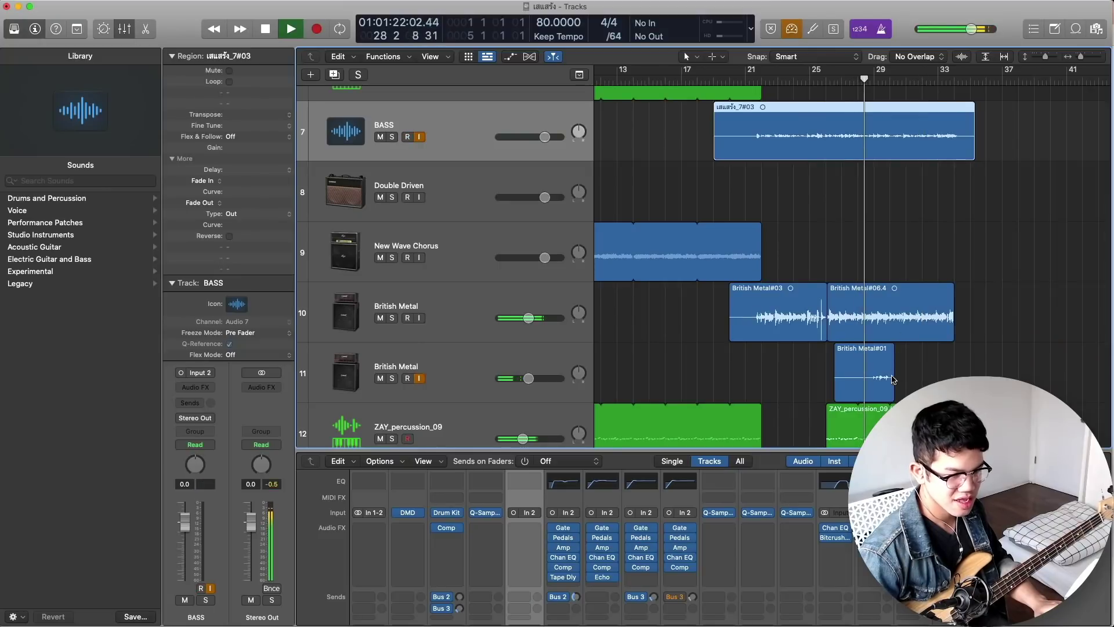
Select the region on the second British Metal track, switch to the BASS track and hide the mixer.
scroll(897, 376, up, 2)
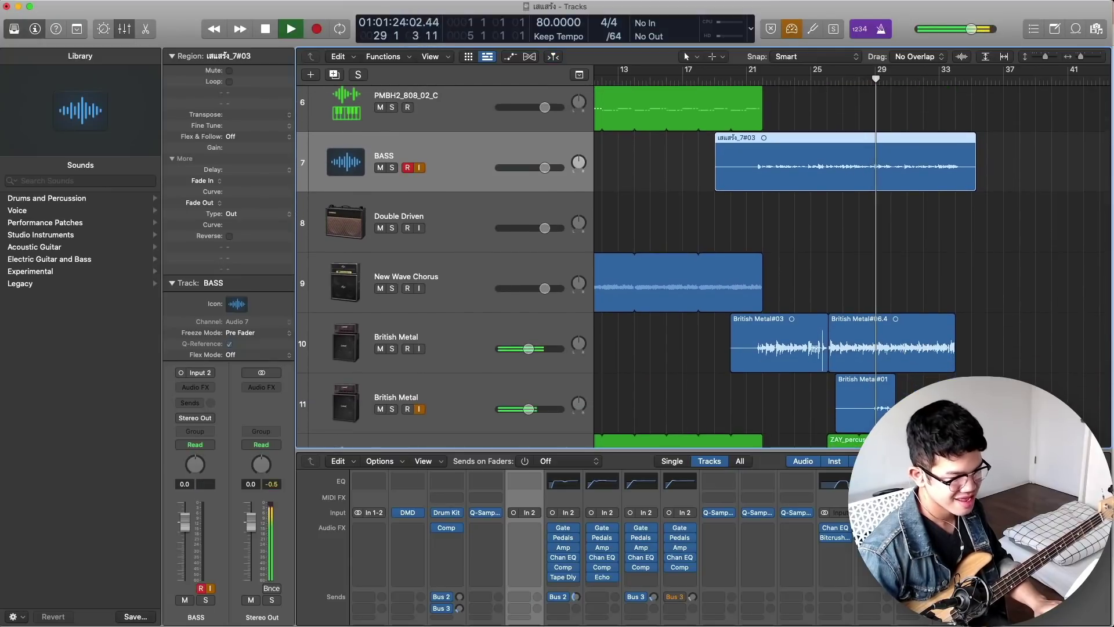
click(870, 400)
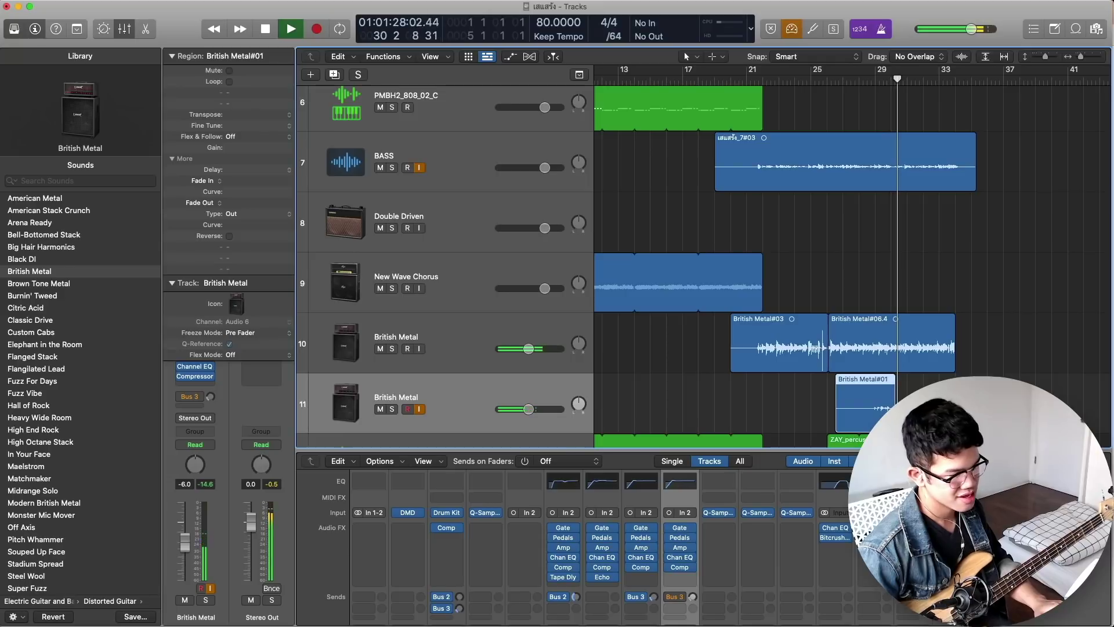
click(474, 180)
key(x)
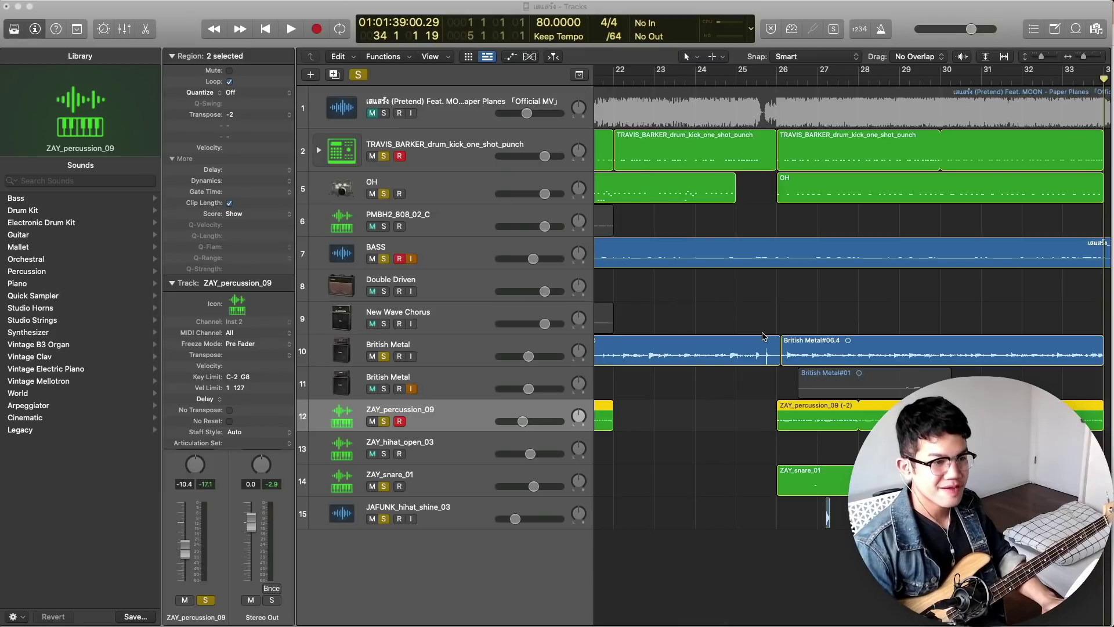
Place the playhead at bar 26 and solo only the ZAY_percussion_09 track.
scroll(764, 336, right, 3)
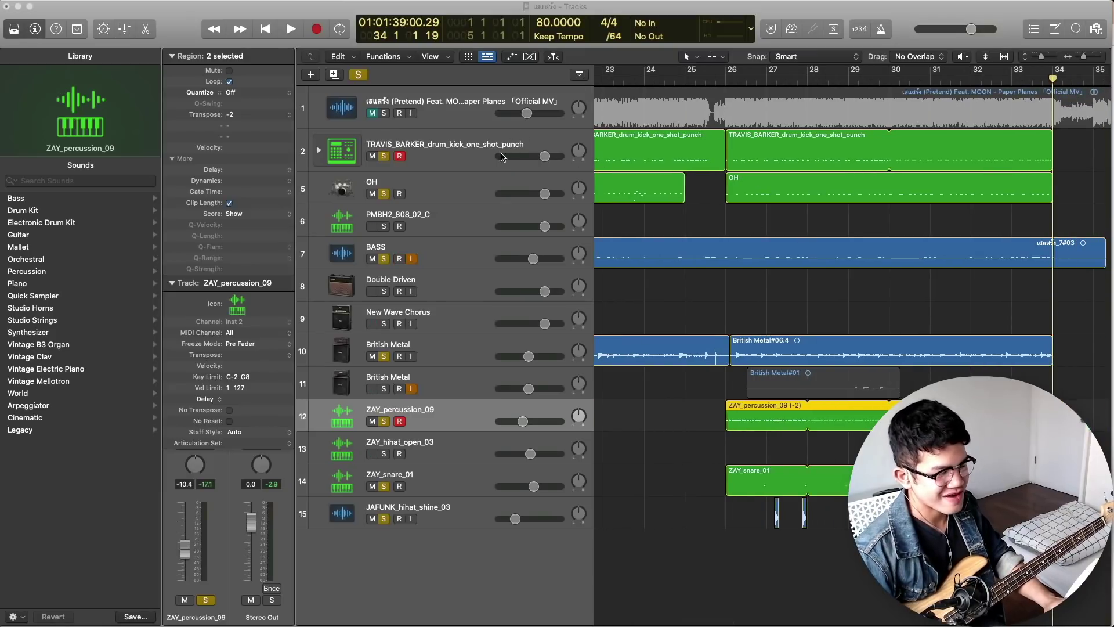
click(729, 83)
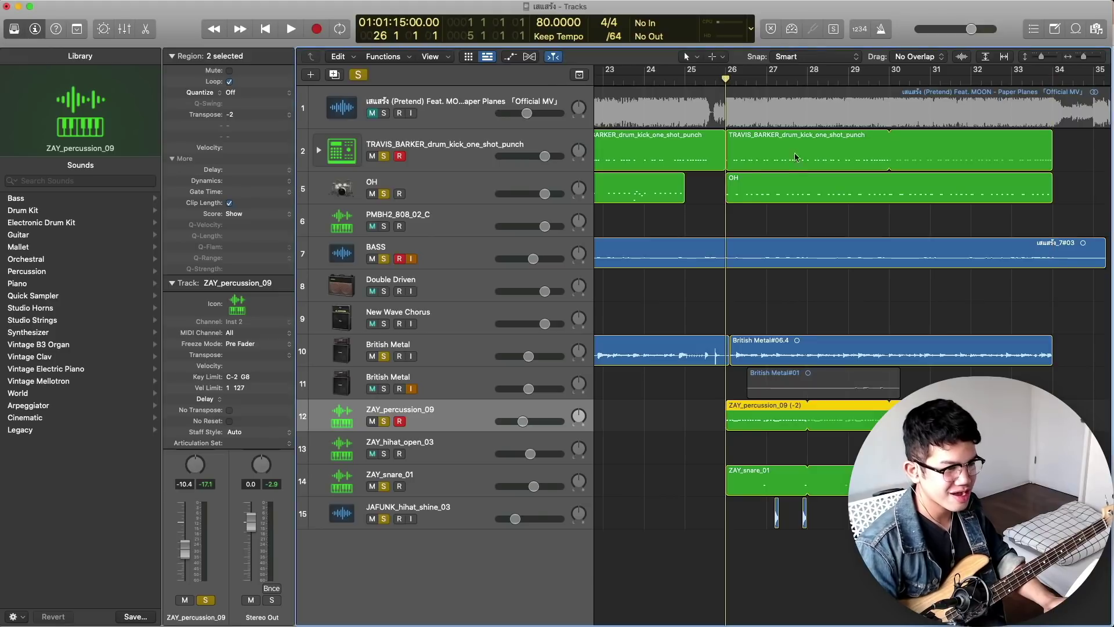
click(675, 224)
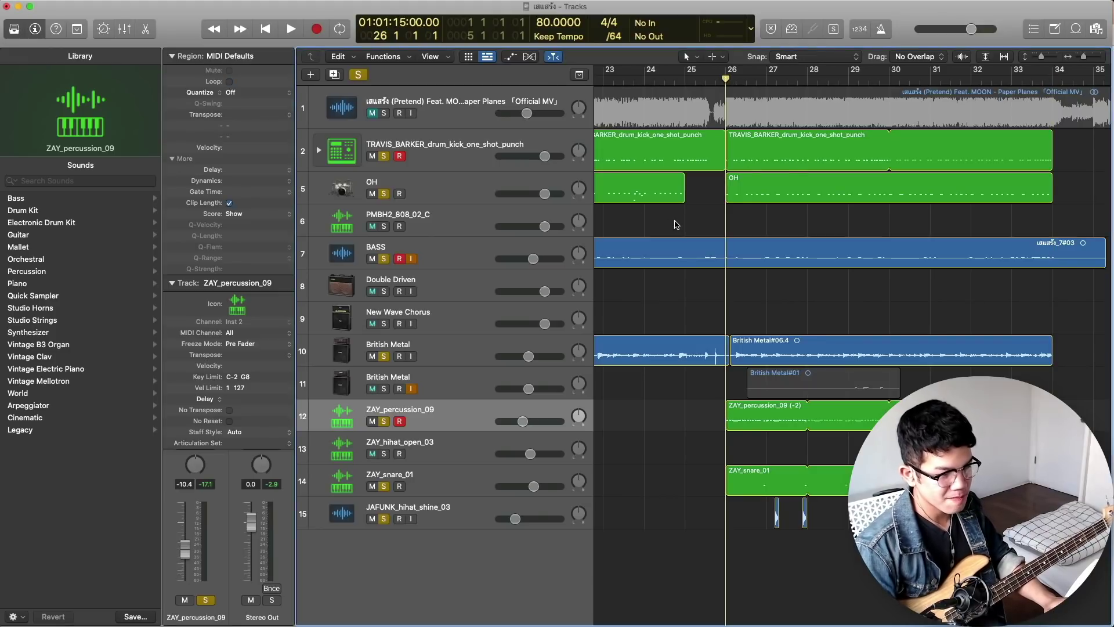
click(447, 416)
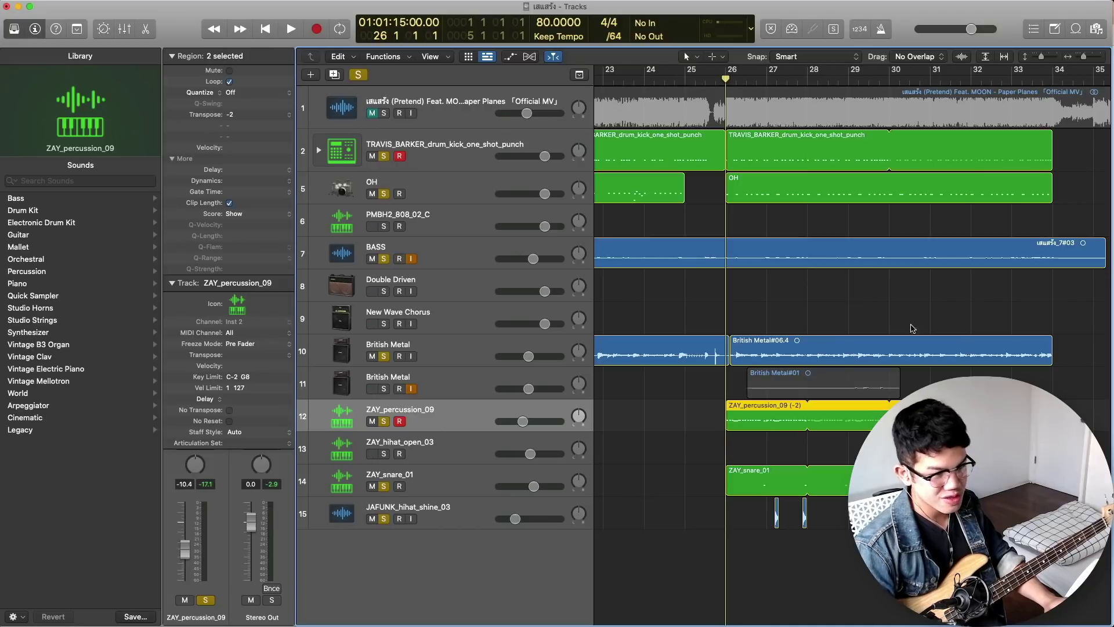
alt+click(384, 421)
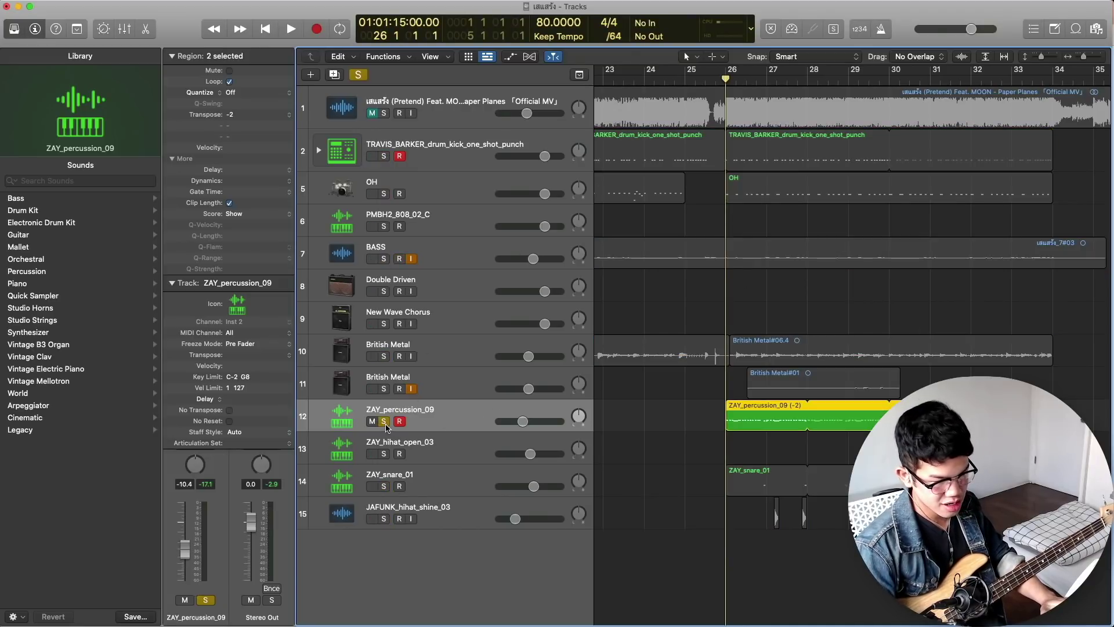
Play the percussion from bar 26 while adding ZAY_snare_01 and JAFUNK_hihat_shine_03 to the soloed tracks.
key(space)
click(383, 486)
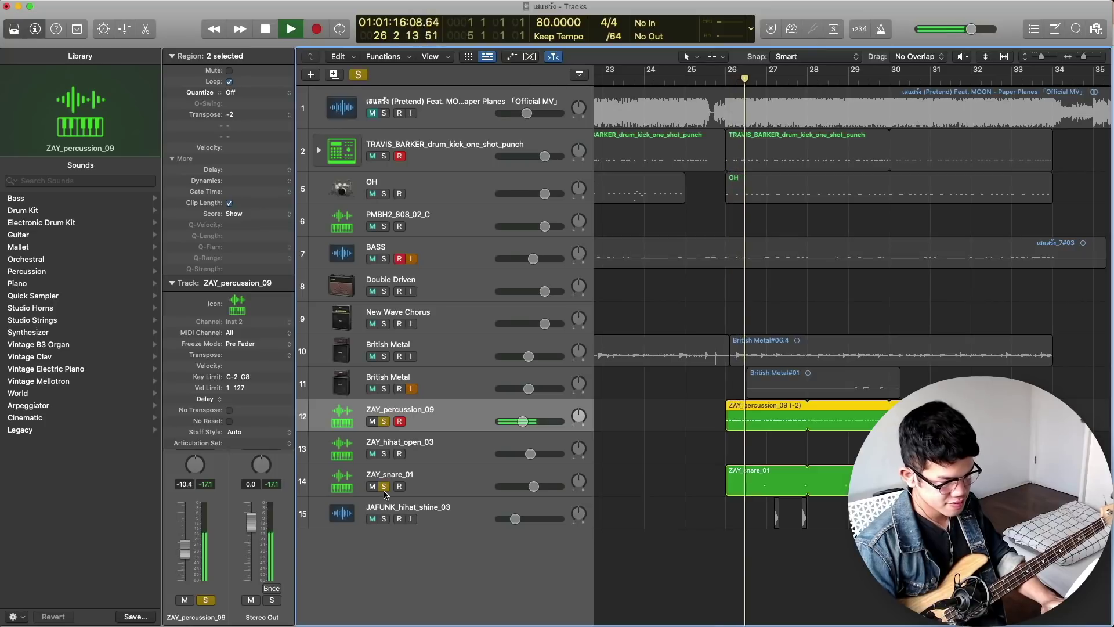
click(383, 520)
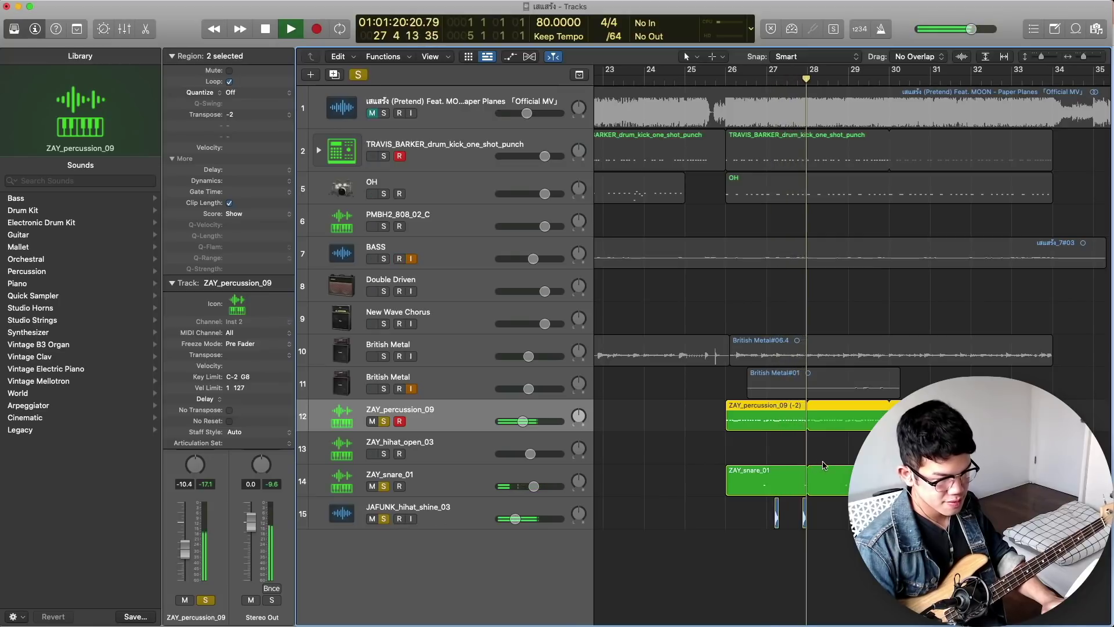
key(space)
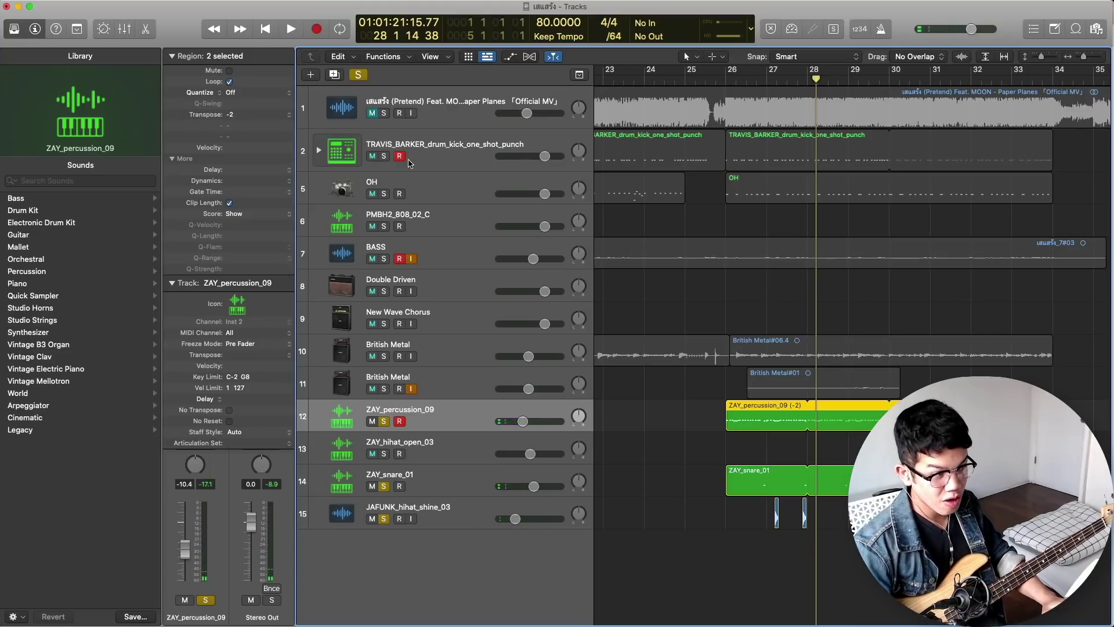
Add the TRAVIS_BARKER kick and OH tracks to the solo and audition the combined drums from about bar 28.
click(384, 157)
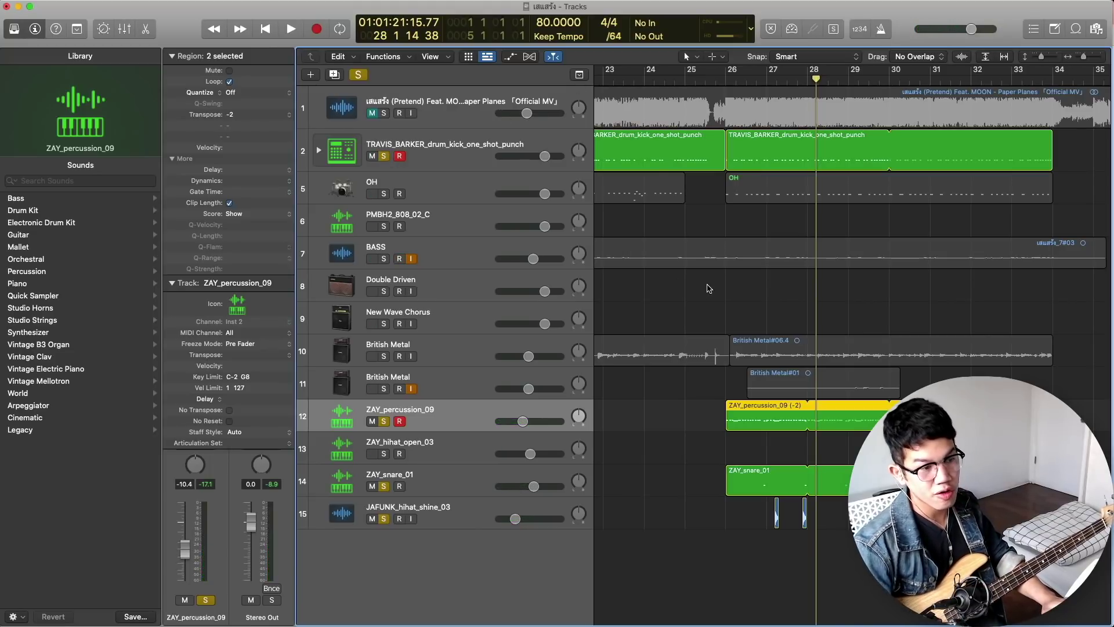
key(space)
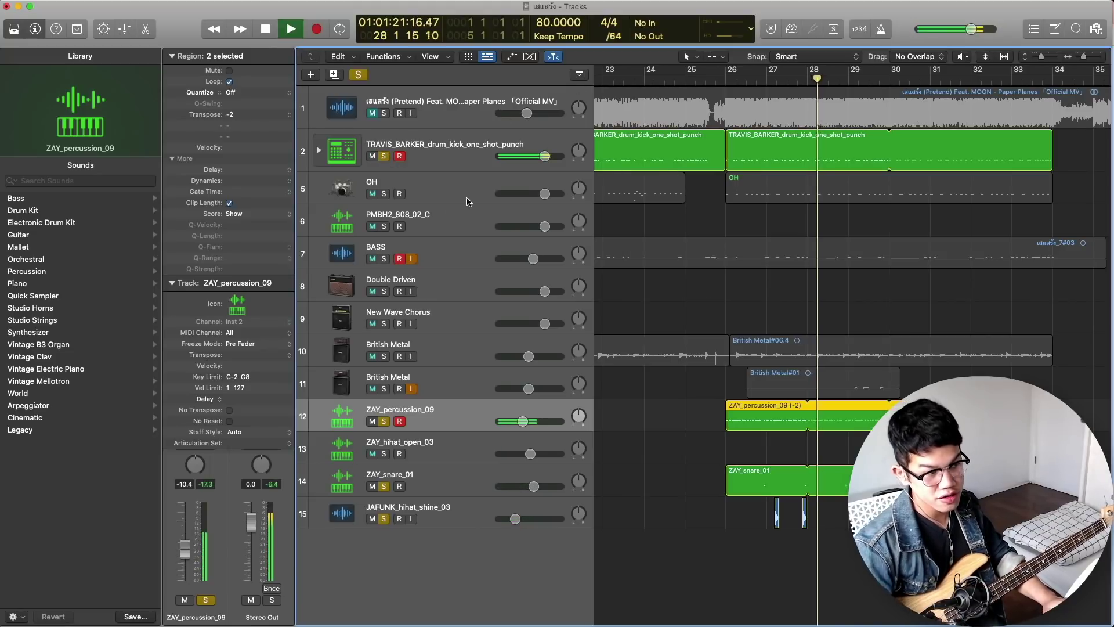
click(384, 193)
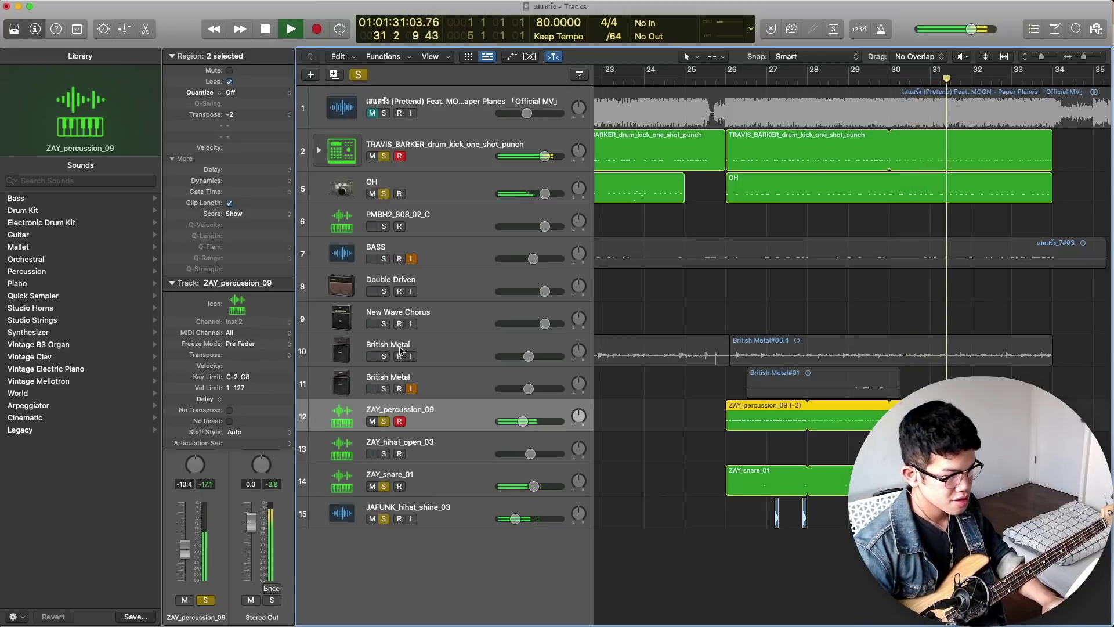
key(space)
Add both British Metal guitar tracks to the solo and play them with the drums from late in bar 26.
click(749, 354)
click(757, 75)
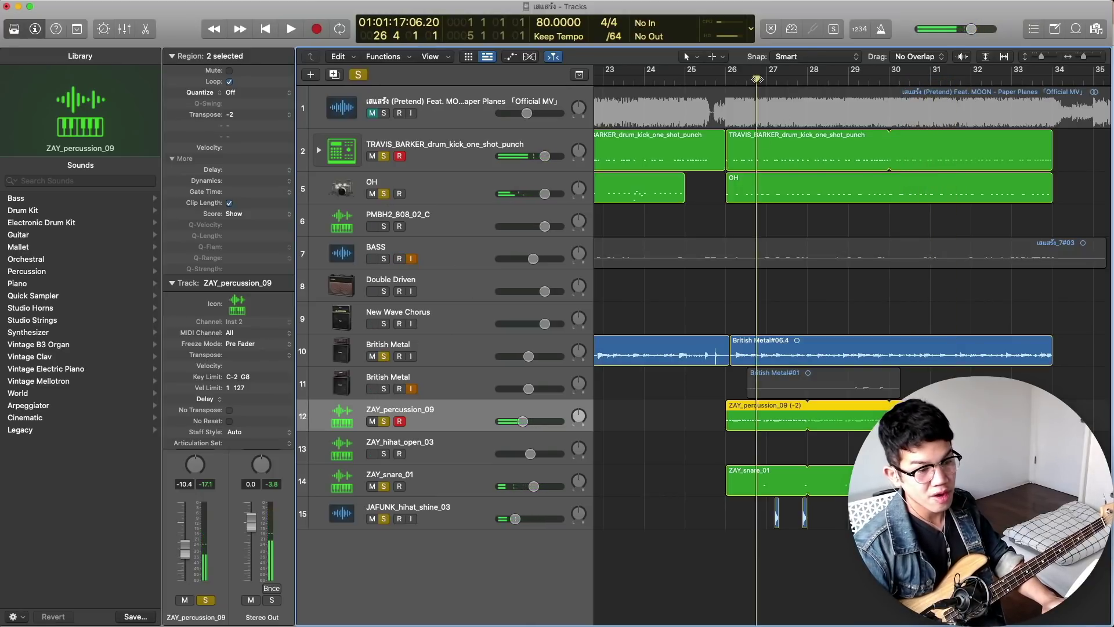
key(space)
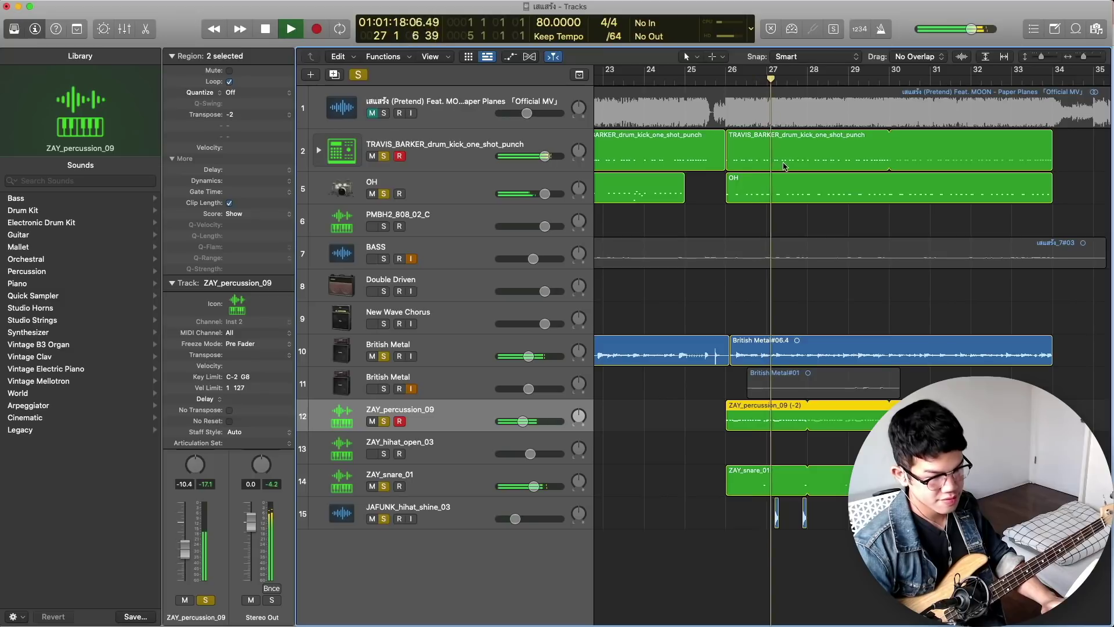
click(384, 390)
click(385, 389)
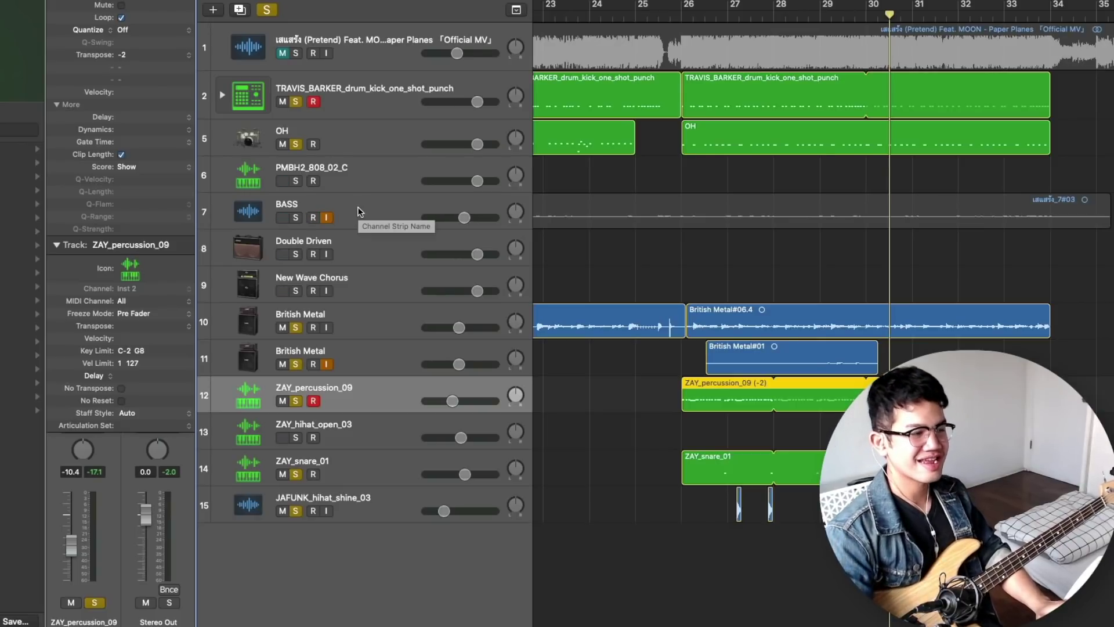
Add the BASS track to the solo and play the full combination from about bar 26.
click(295, 218)
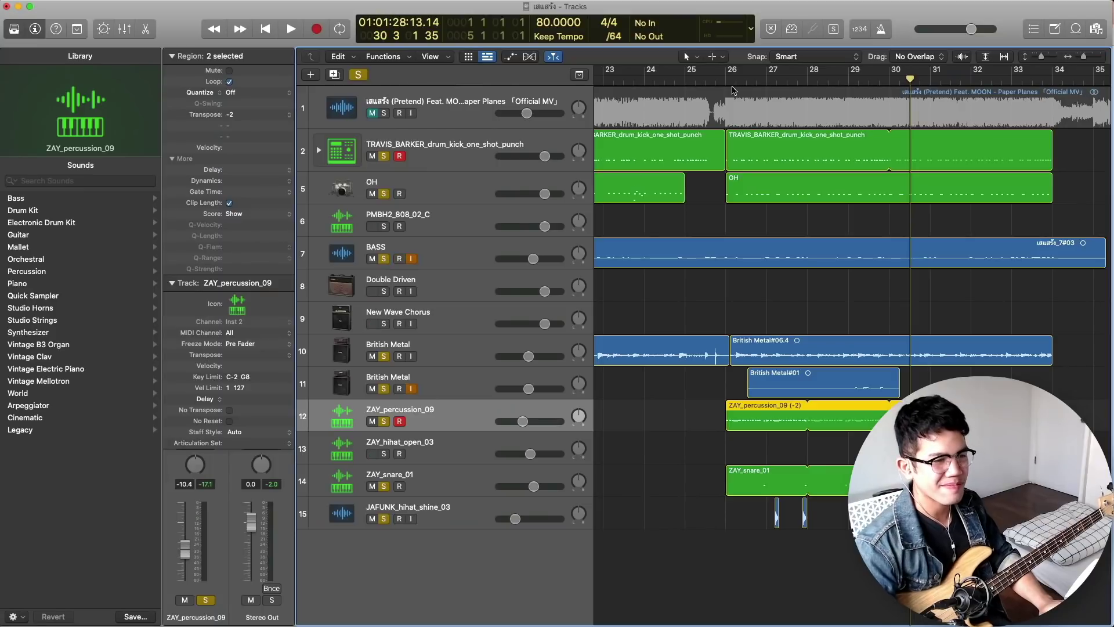
click(732, 87)
key(space)
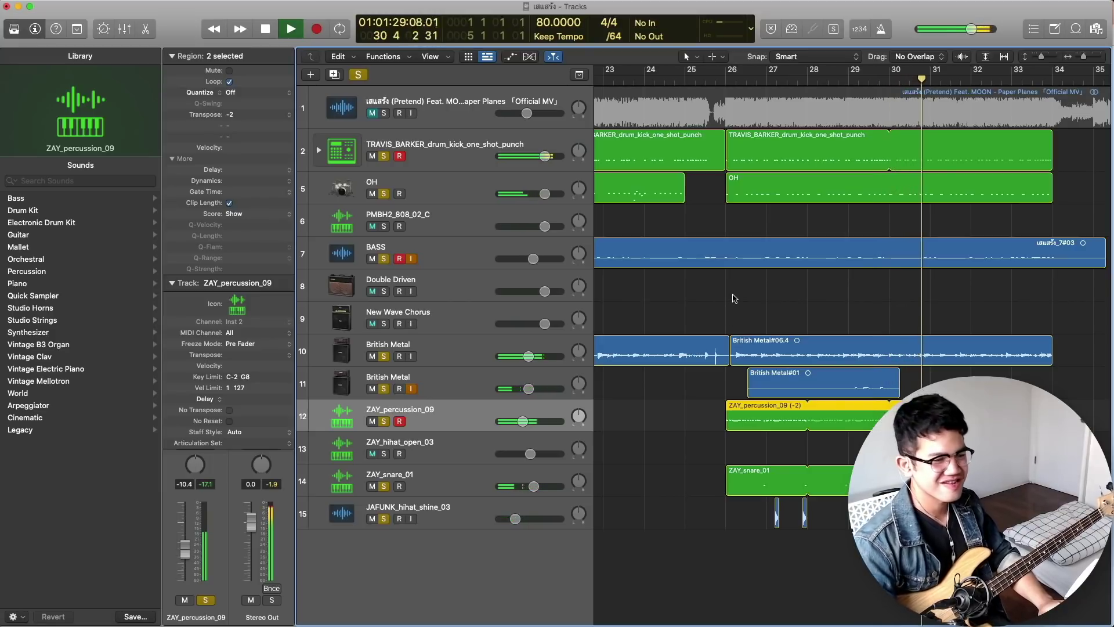
key(space)
drag(1083, 56, 1078, 56)
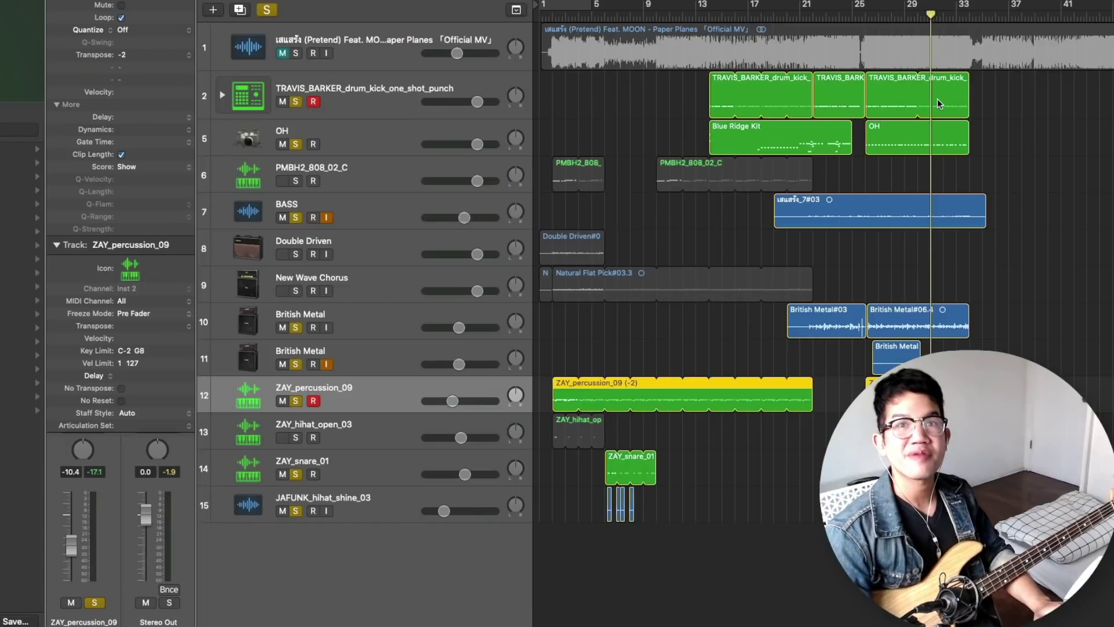